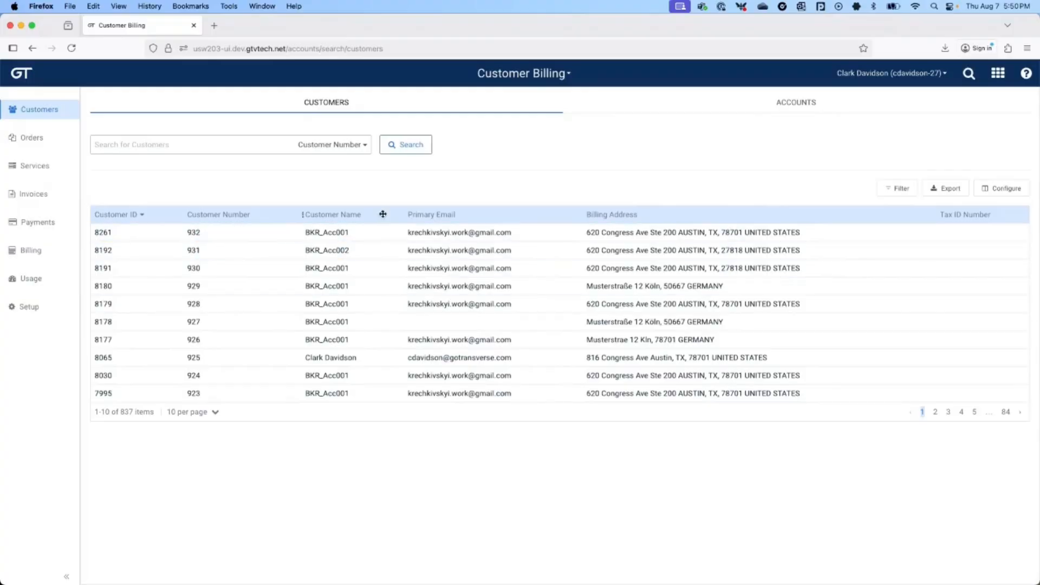
Step: Browse the GT applications list, then the orders and services lists, and return to customers
left_click(997, 76)
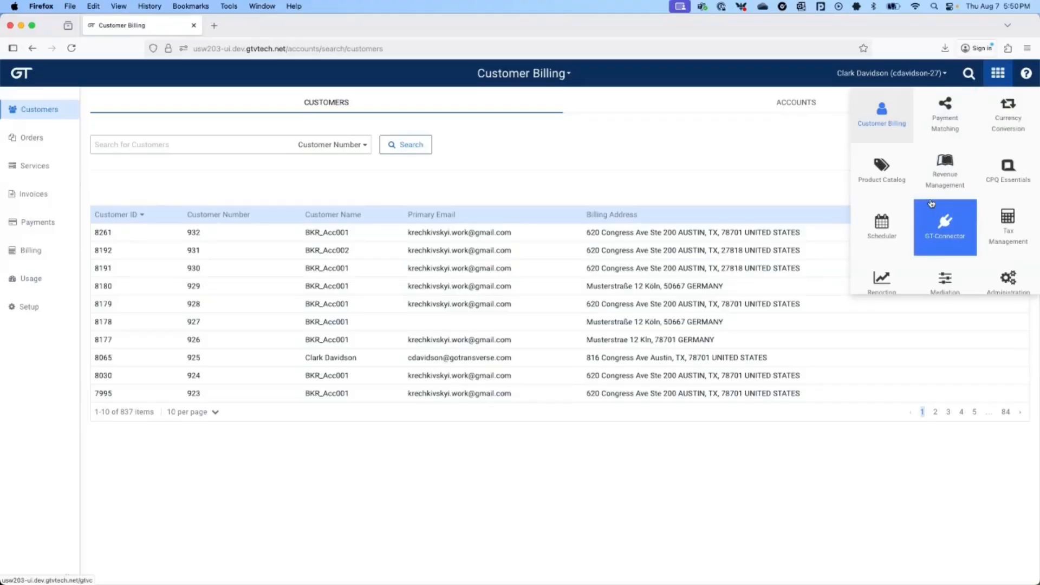
scroll(931, 204, "down", 3)
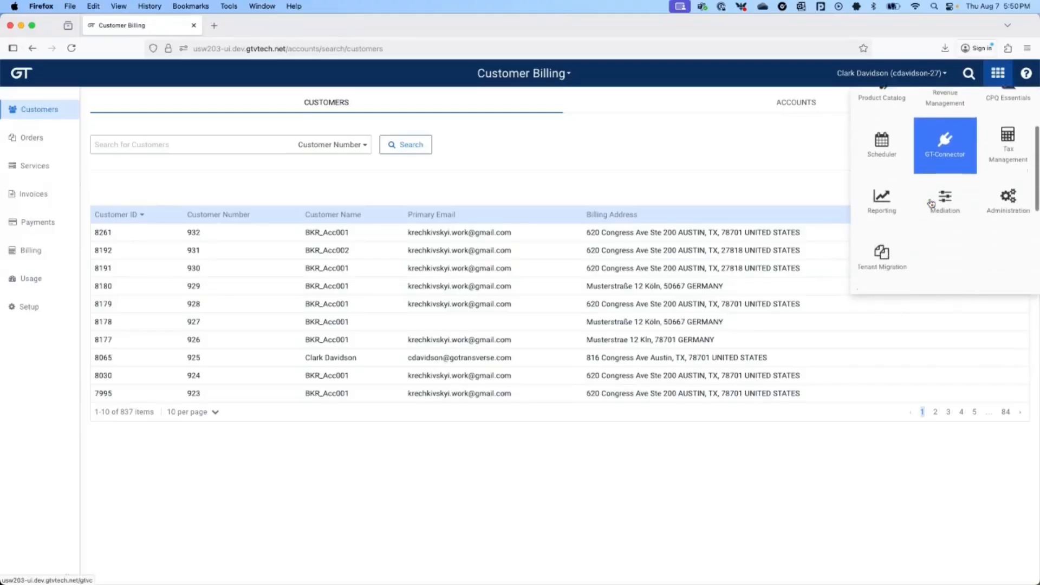
scroll(932, 204, "up", 3)
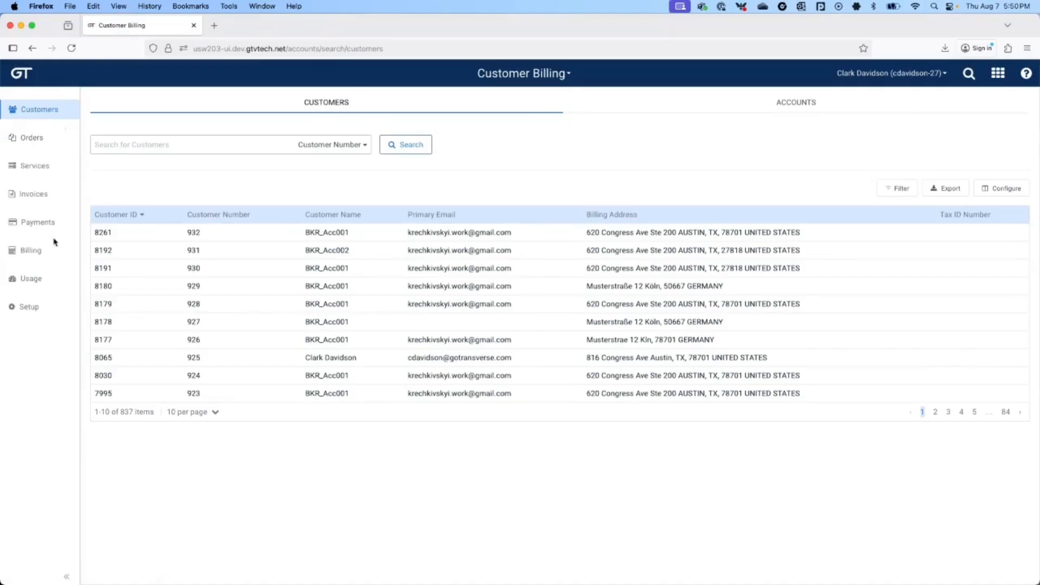
left_click(32, 137)
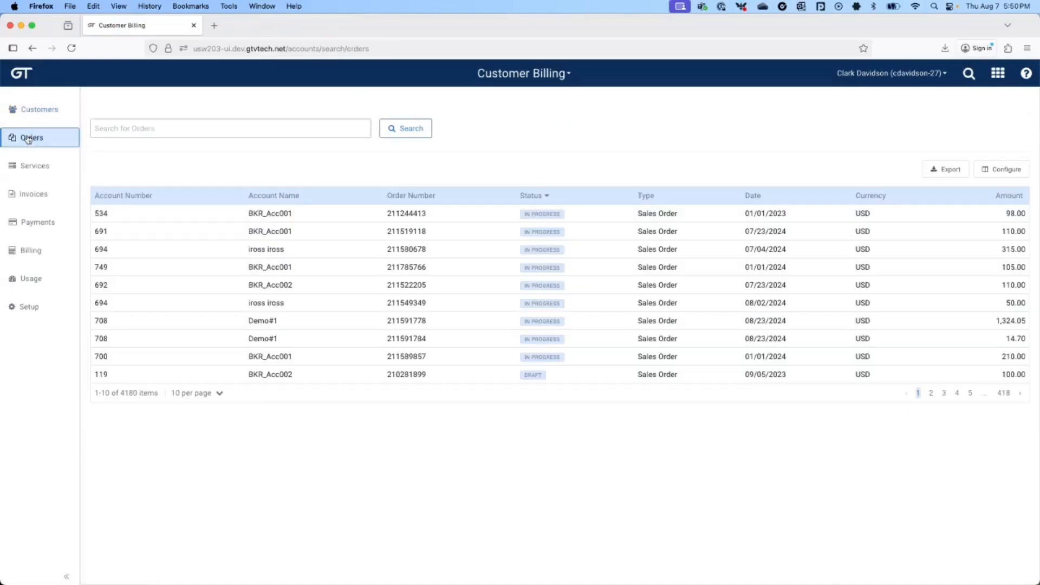
left_click(33, 167)
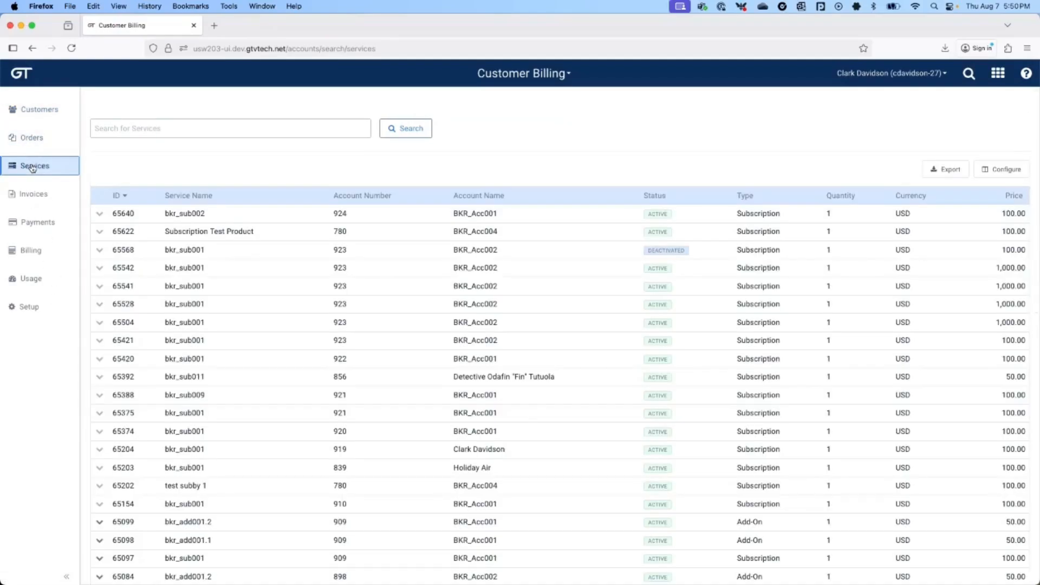
left_click(33, 110)
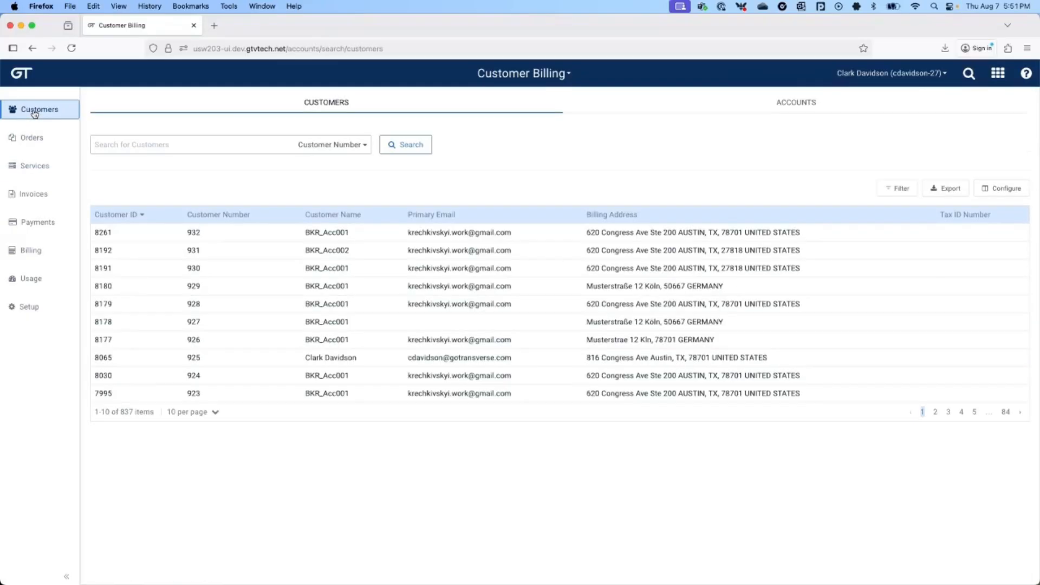
Step: Search the accounts list for account number 780 and open its record
left_click(809, 101)
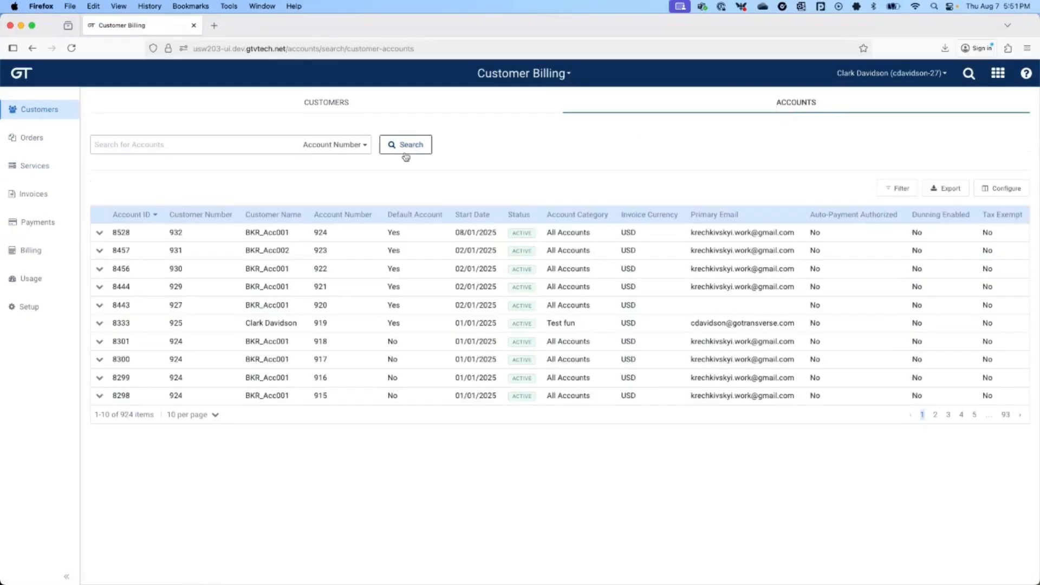
left_click(260, 143)
type("780")
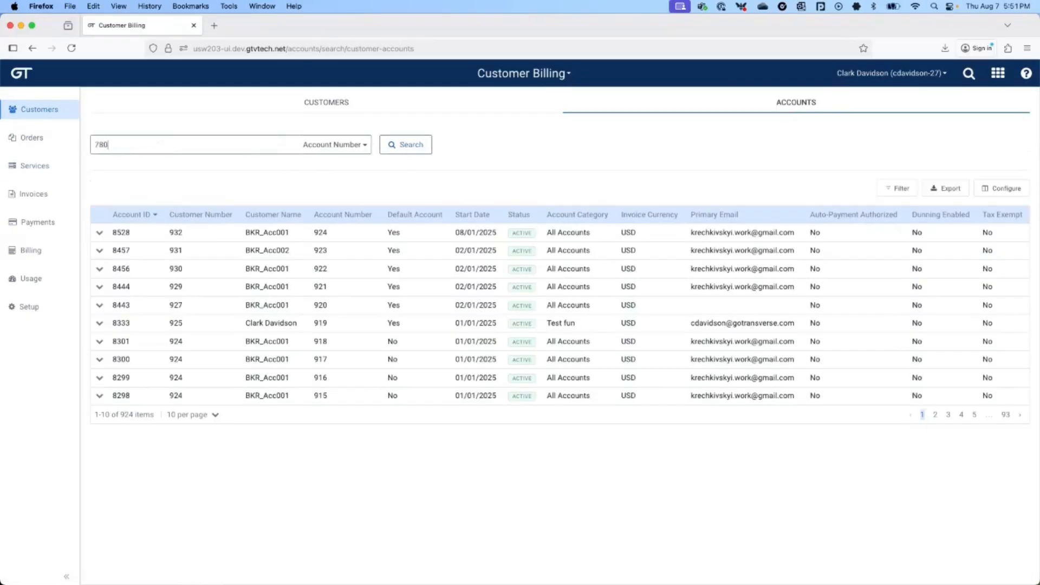
key("Return")
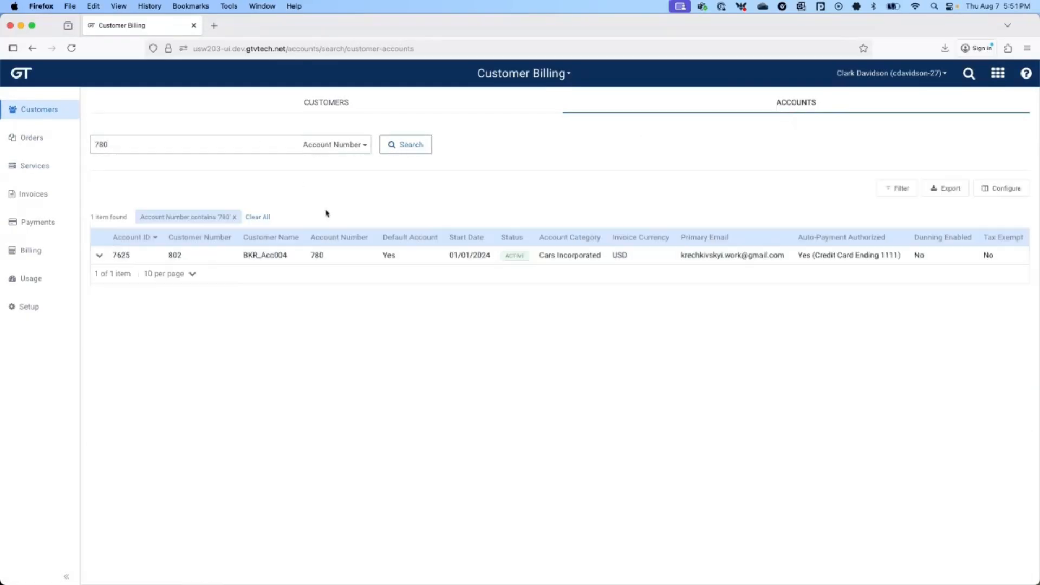
left_click(307, 255)
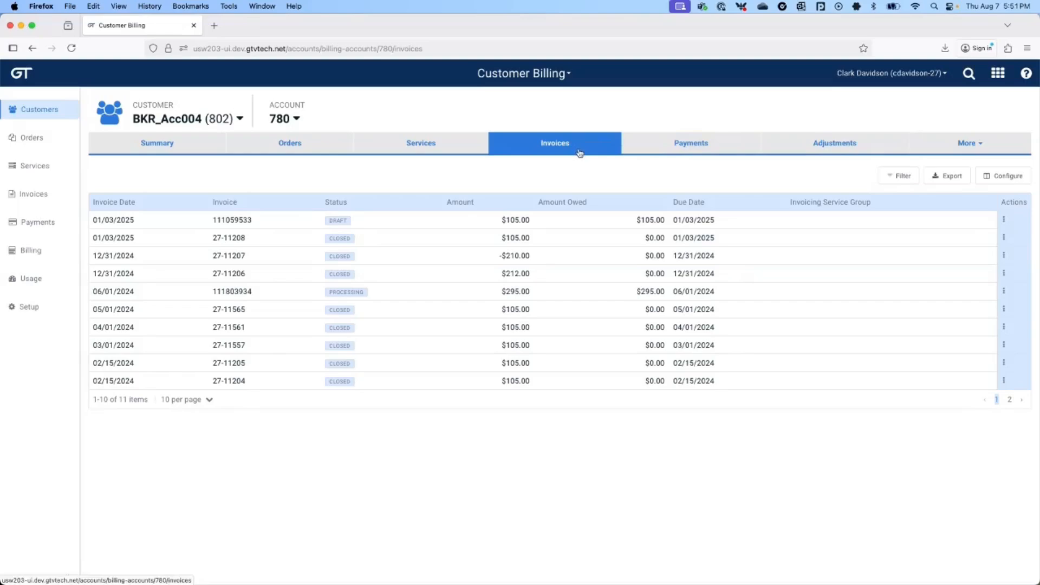
Step: Check the draft invoice's actions, then view account 780's payments and the first payment's actions
left_click(1005, 220)
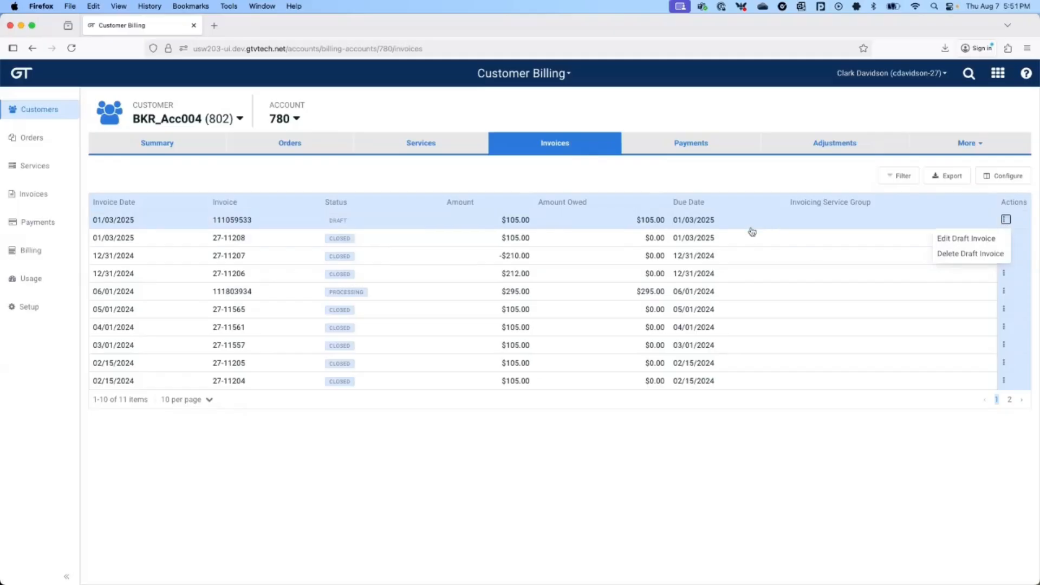
left_click(689, 146)
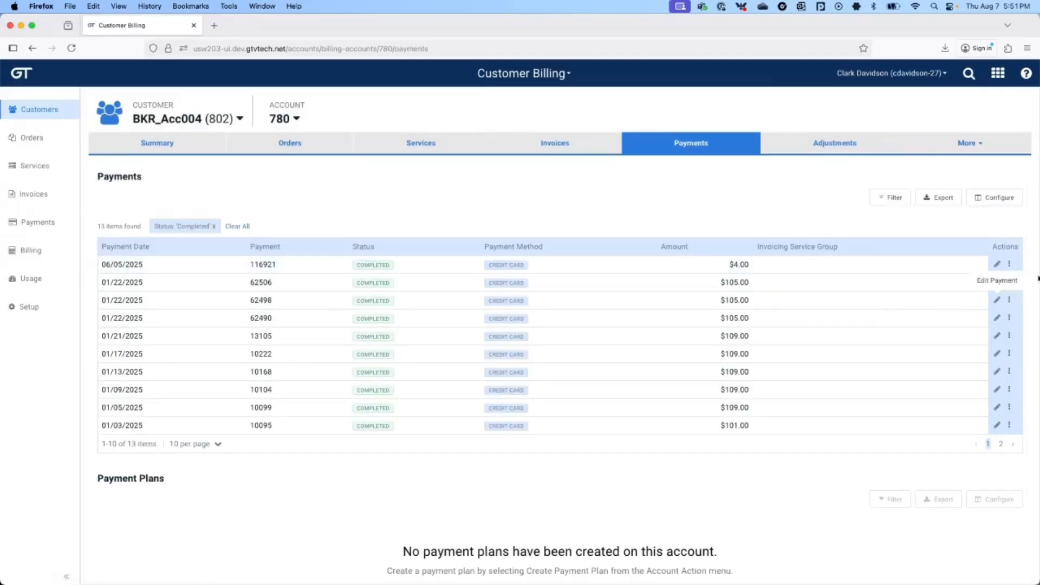
left_click(1009, 264)
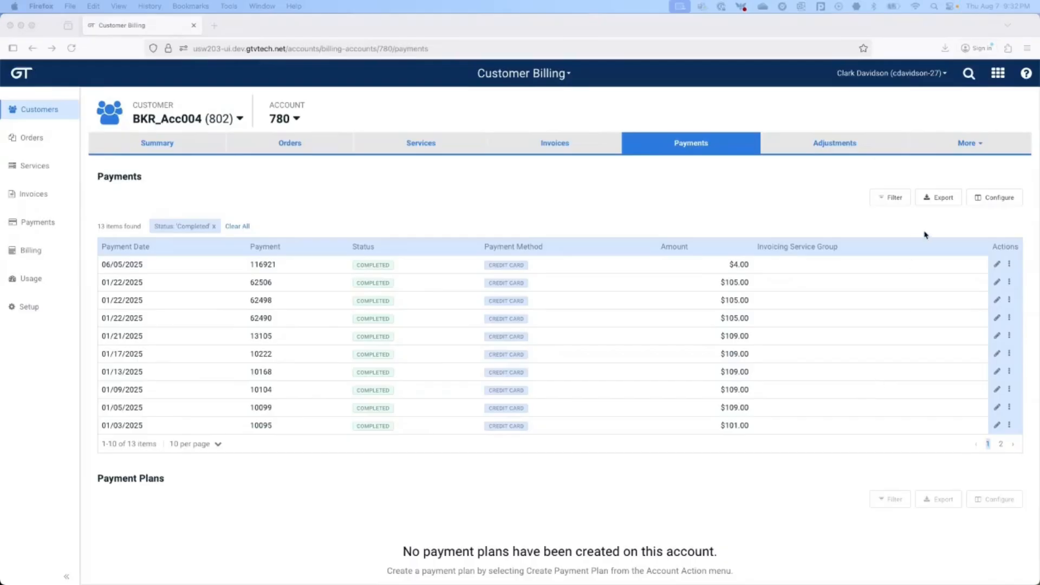
Step: Switch to the Admin application and list its users under User Management
left_click(999, 75)
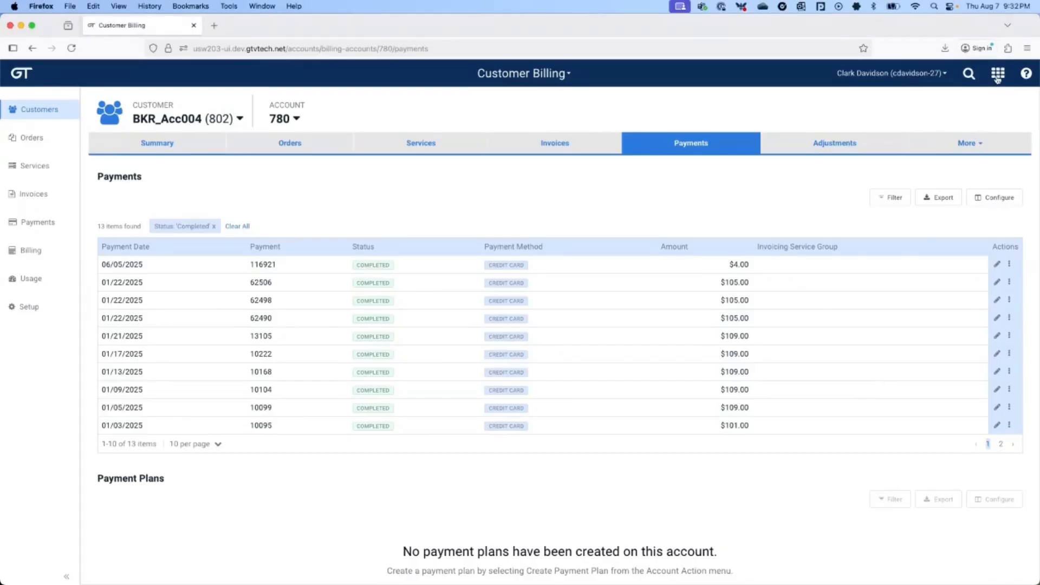
left_click(998, 74)
scroll(998, 97, "down", 5)
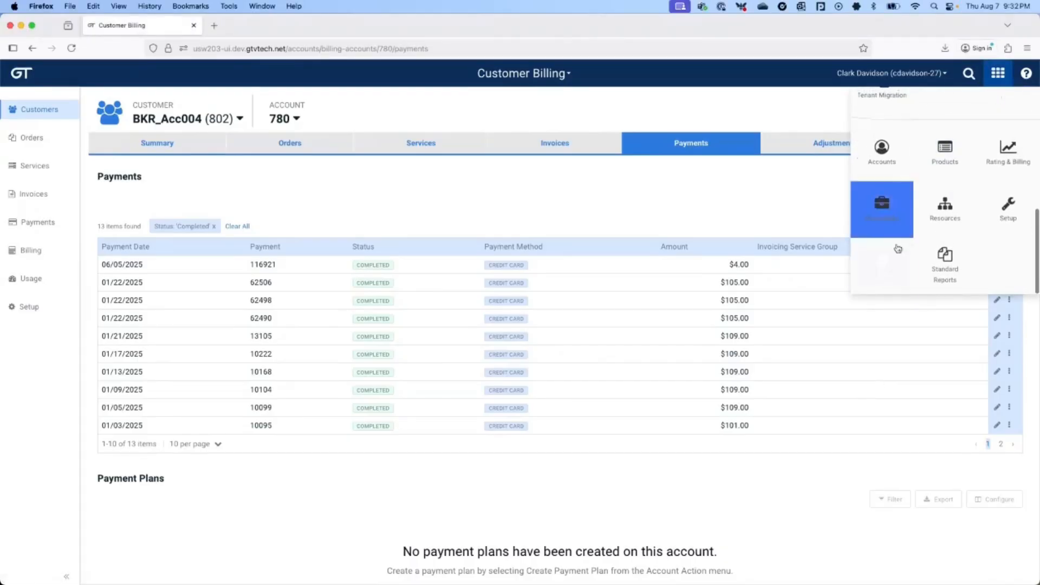
left_click(885, 264)
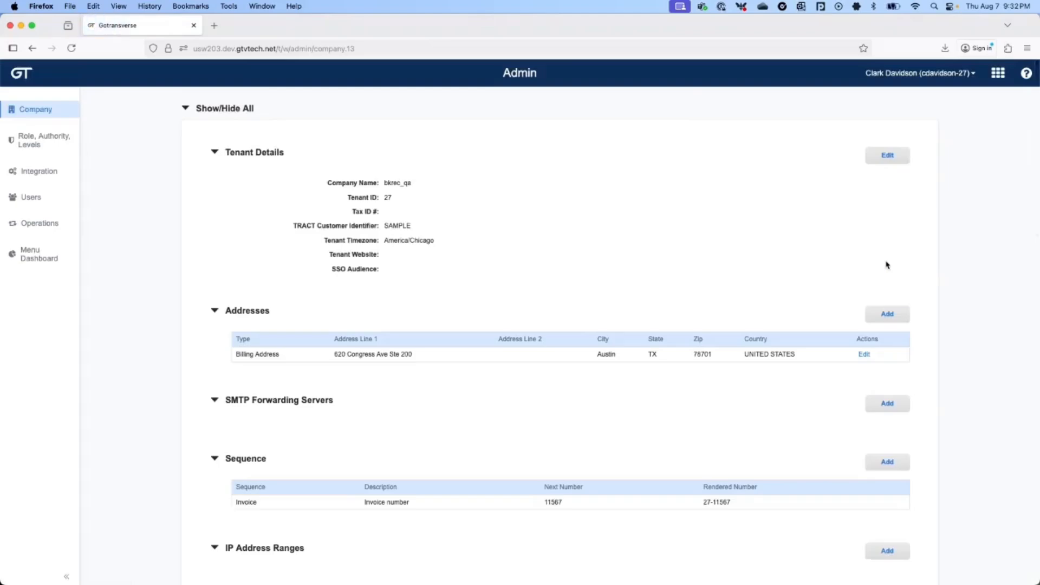
left_click(29, 199)
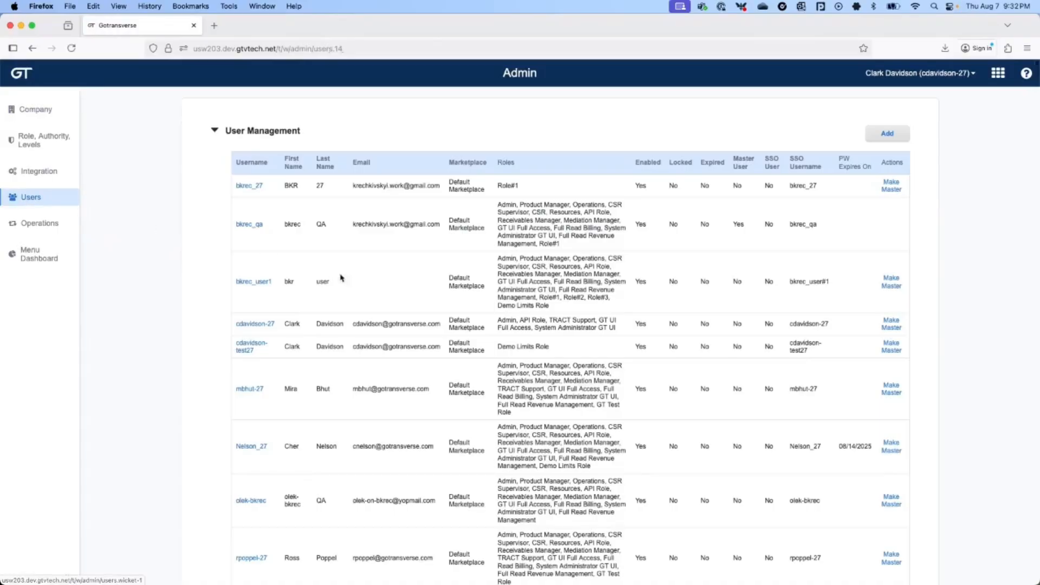
scroll(431, 294, "down", 4)
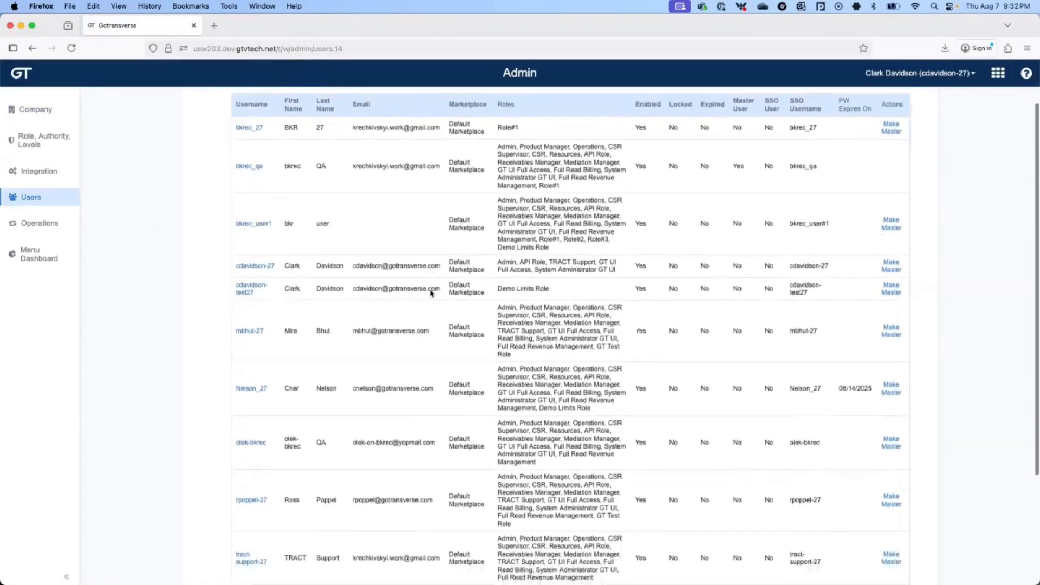
scroll(431, 293, "up", 4)
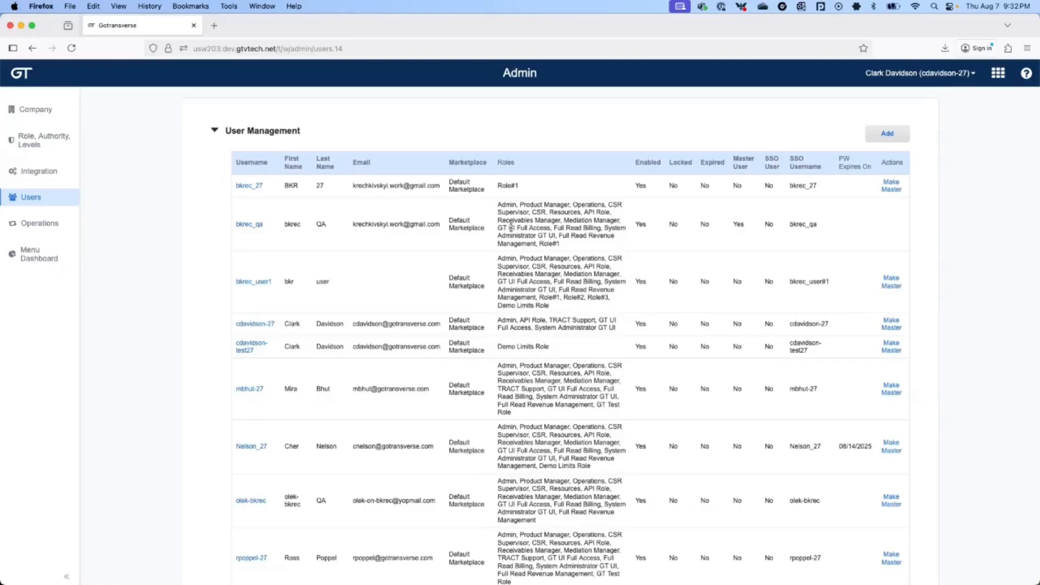
Step: Open the QA test user's record and finish Assign Roles with Self Manage API Keys left unassigned
left_click(249, 223)
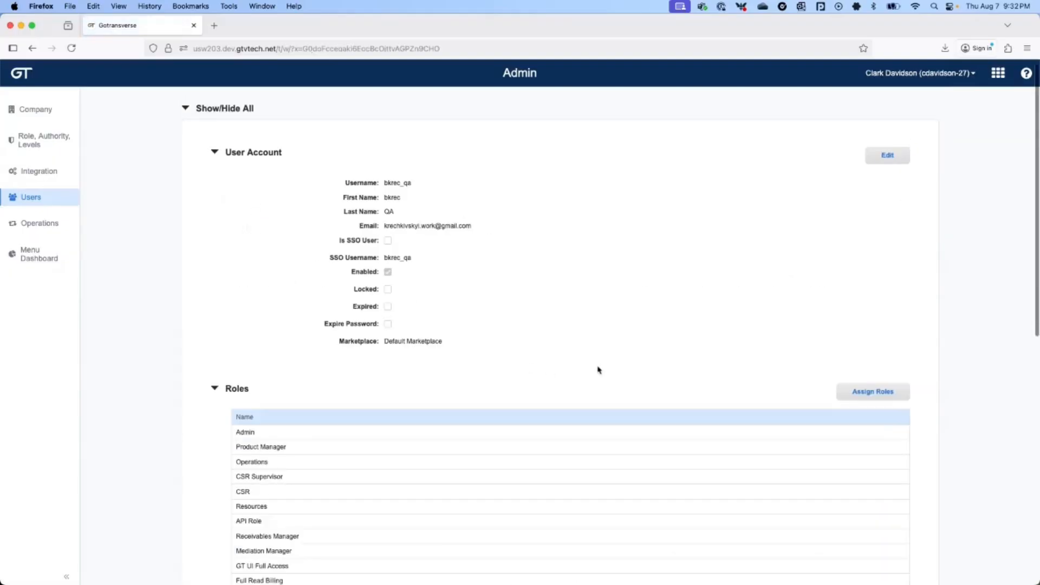
scroll(598, 370, "down", 3)
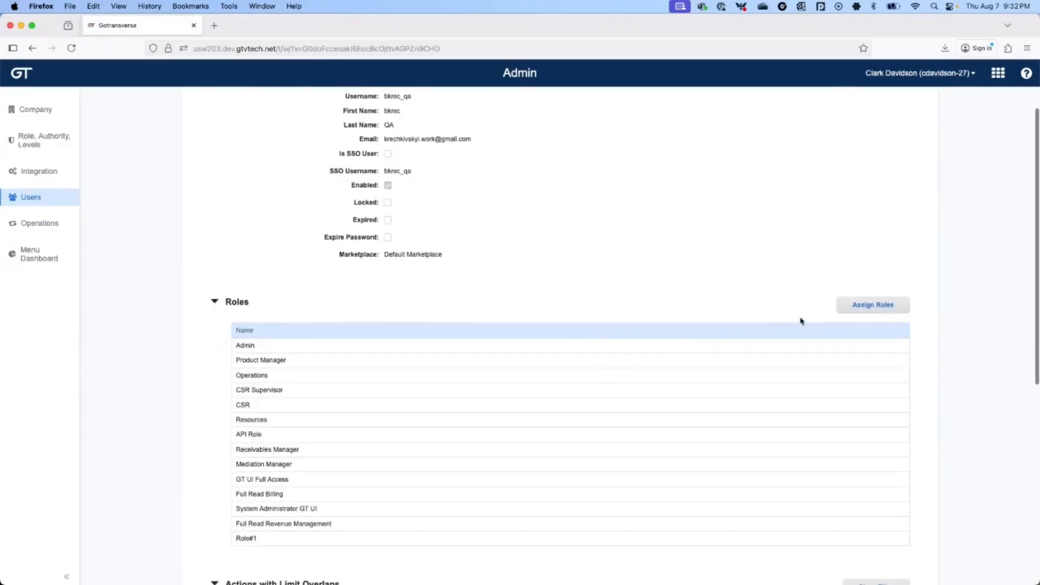
left_click(871, 308)
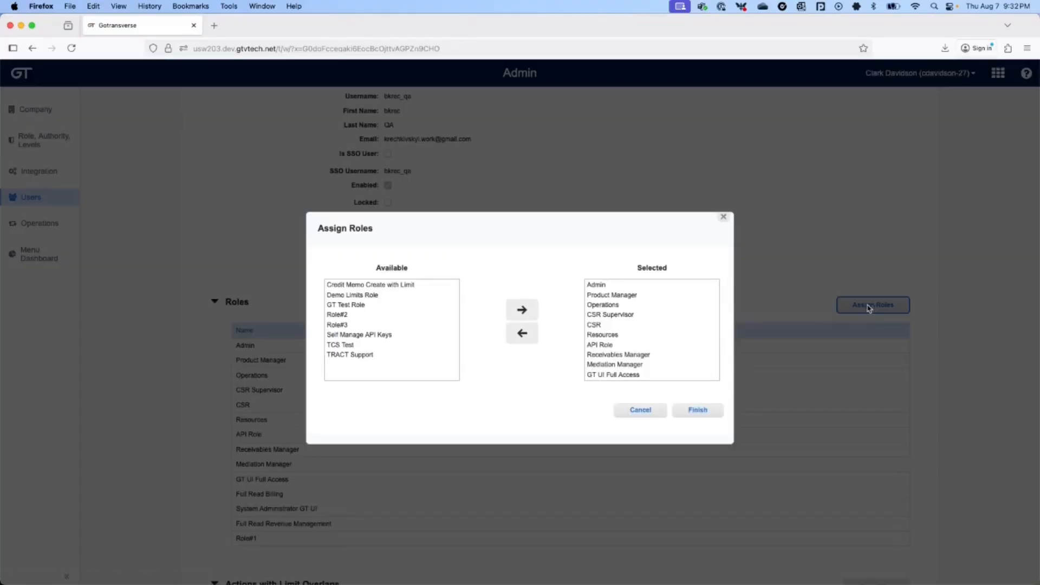
left_click(345, 336)
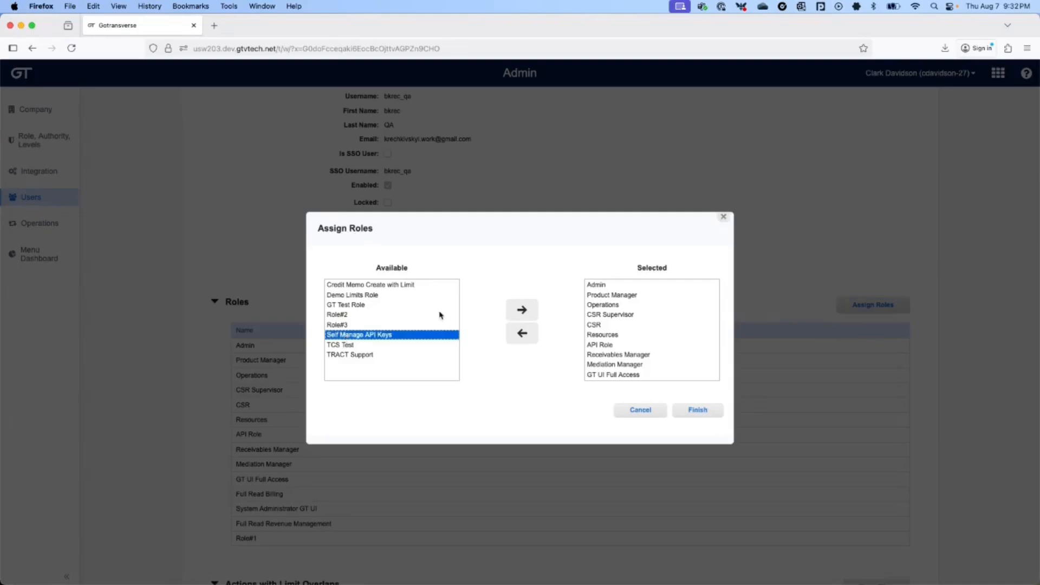
left_click(522, 309)
left_click(522, 333)
left_click(698, 410)
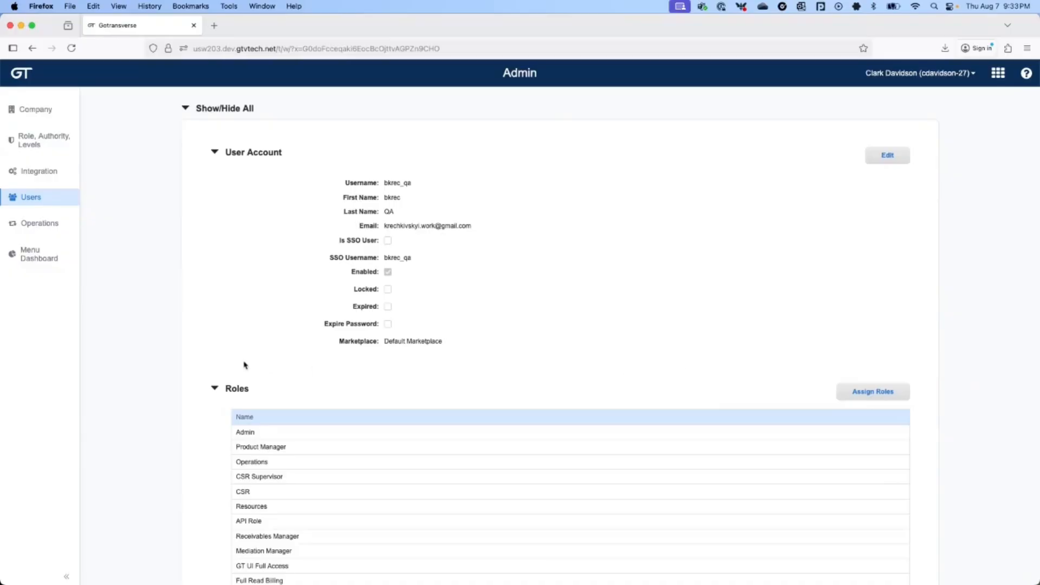
Step: Open the Admin role's details from the Role, Authority, Levels list
left_click(31, 143)
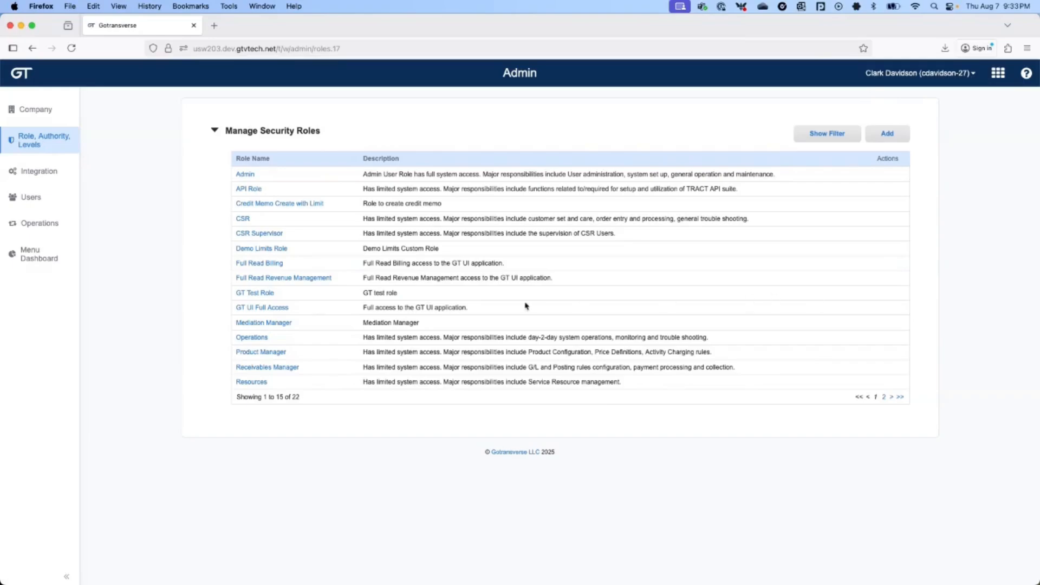
left_click(242, 175)
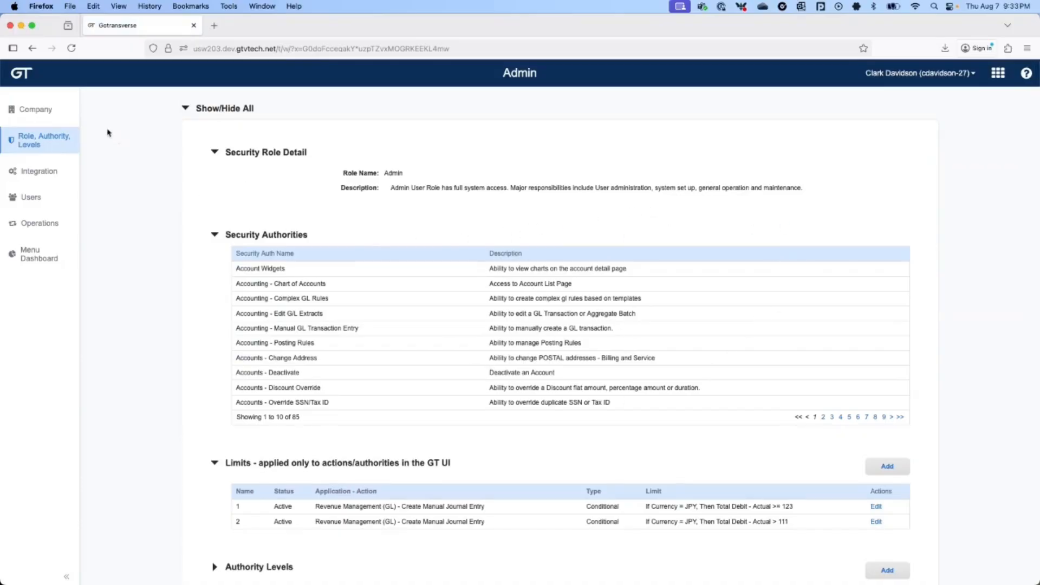
Step: Open Demo Limits Role from the security roles list and start assigning its authorities
left_click(32, 48)
left_click(259, 248)
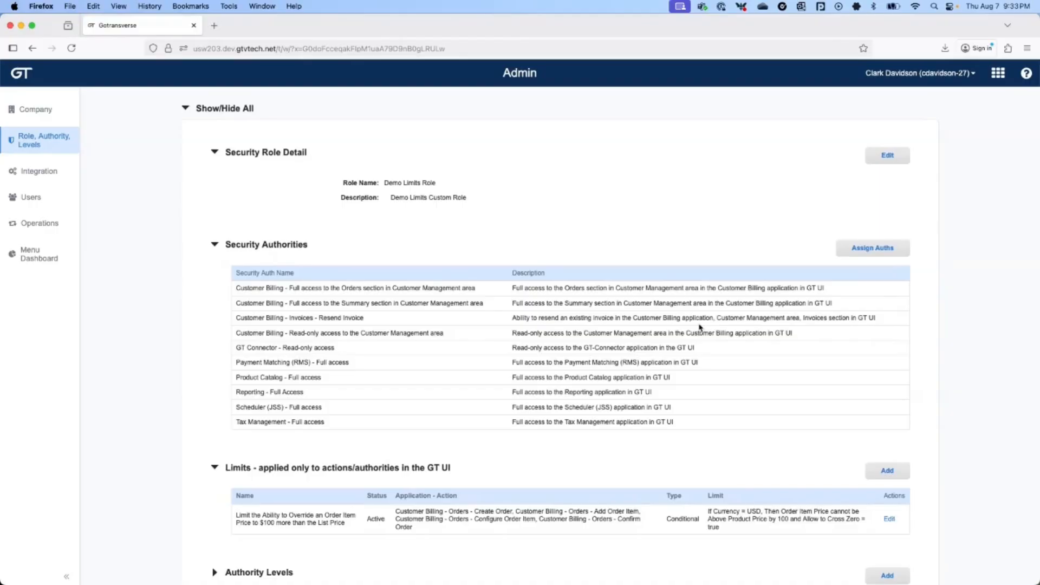
left_click(874, 251)
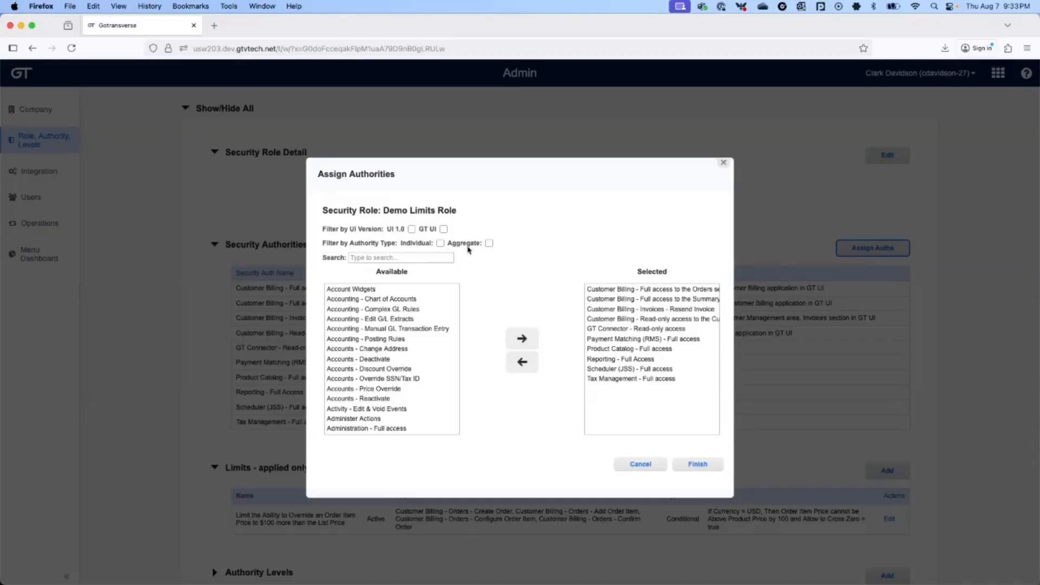
Step: Filter aggregate authorities by 'cust', add then remove two Customer Billing authorities, and finish
left_click(489, 244)
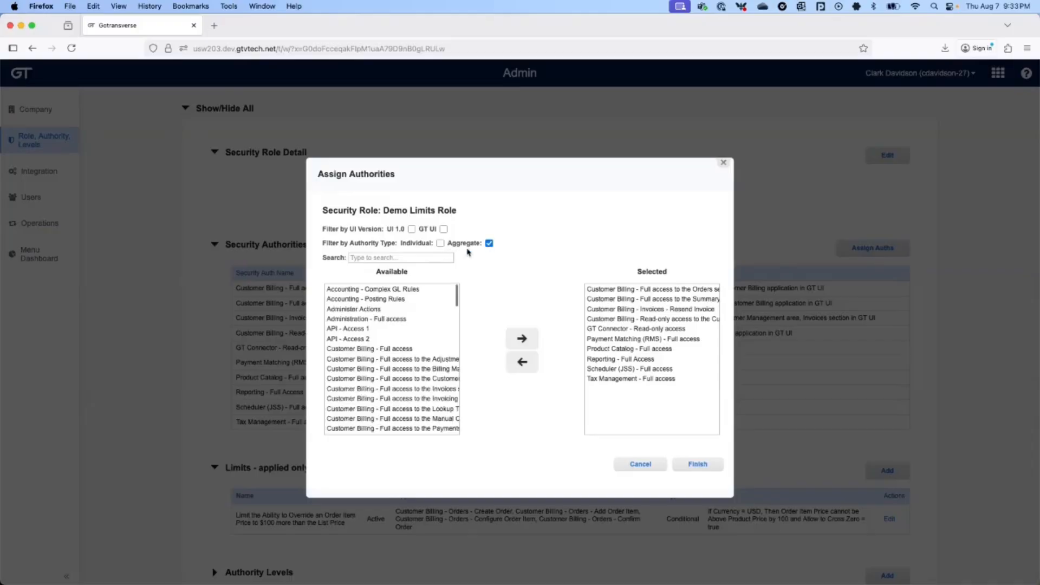
type("cust")
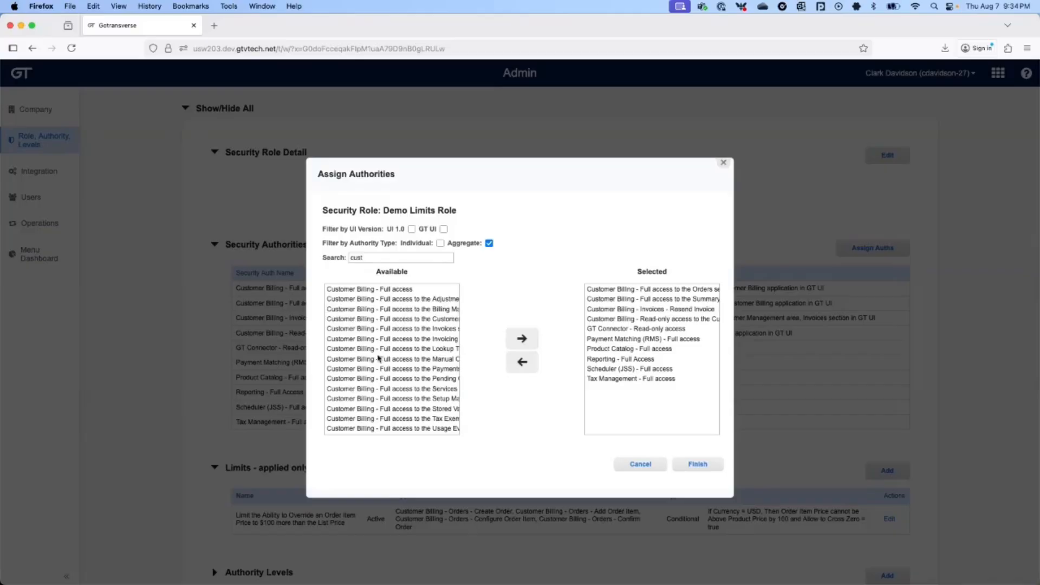
left_click(405, 358)
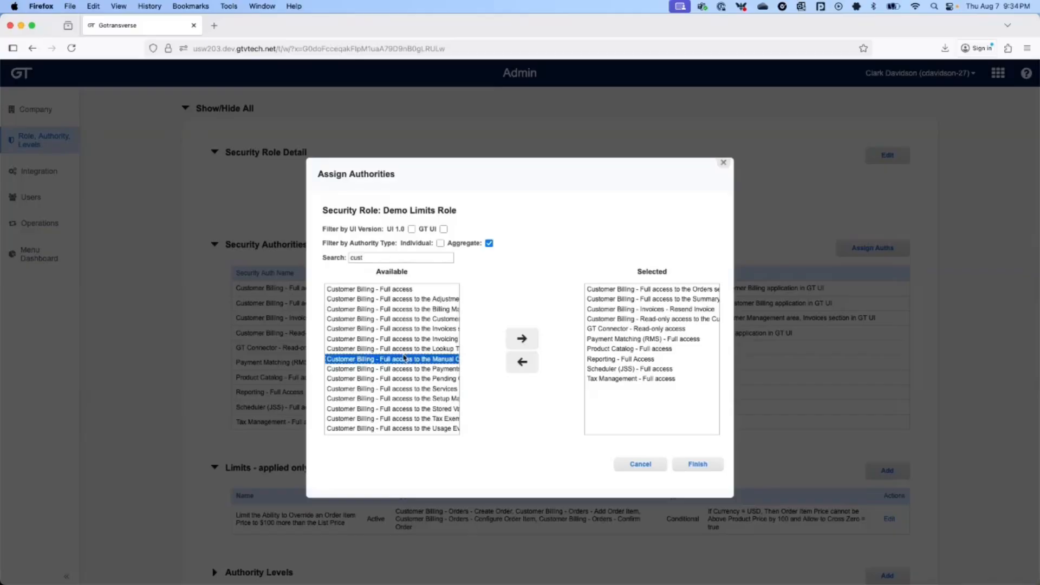
left_click(400, 369, "shift")
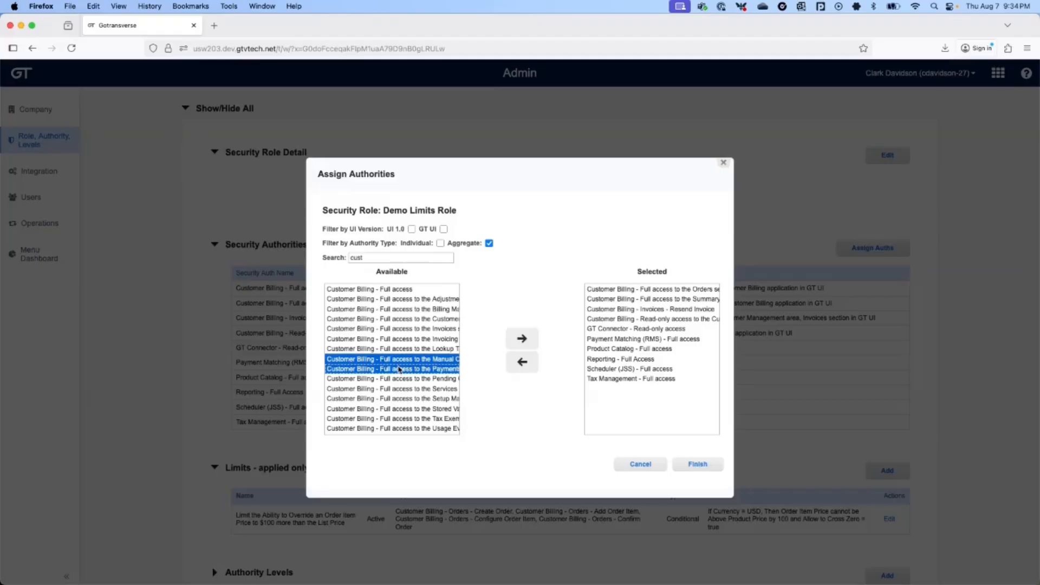
left_click(521, 339)
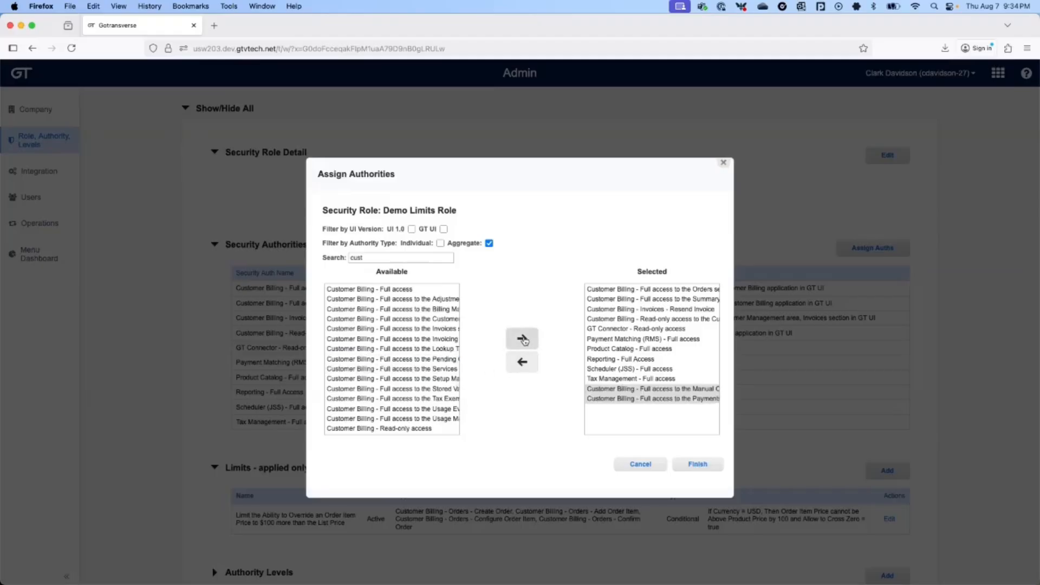
left_click(534, 363)
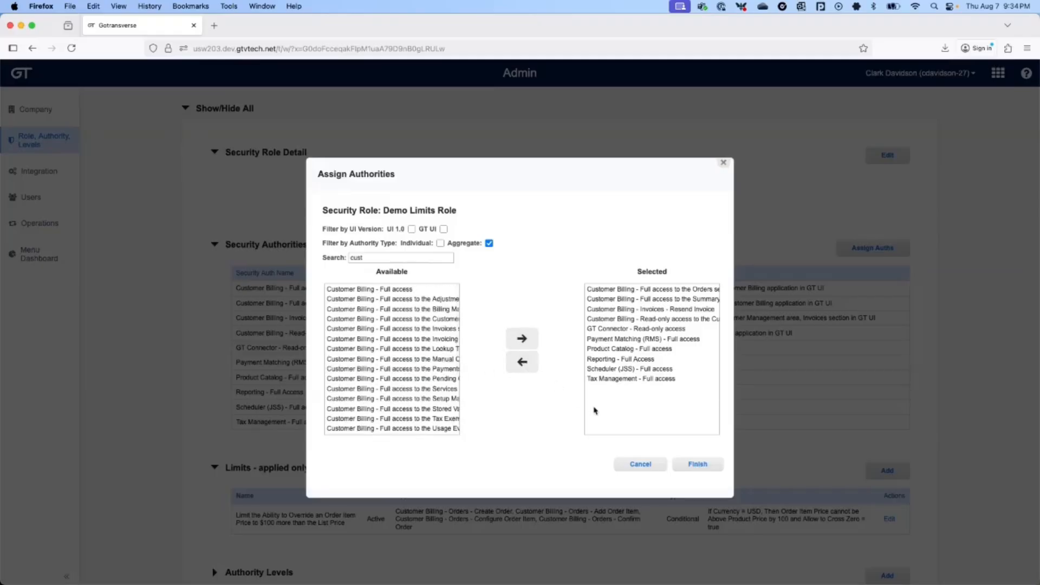
left_click(698, 464)
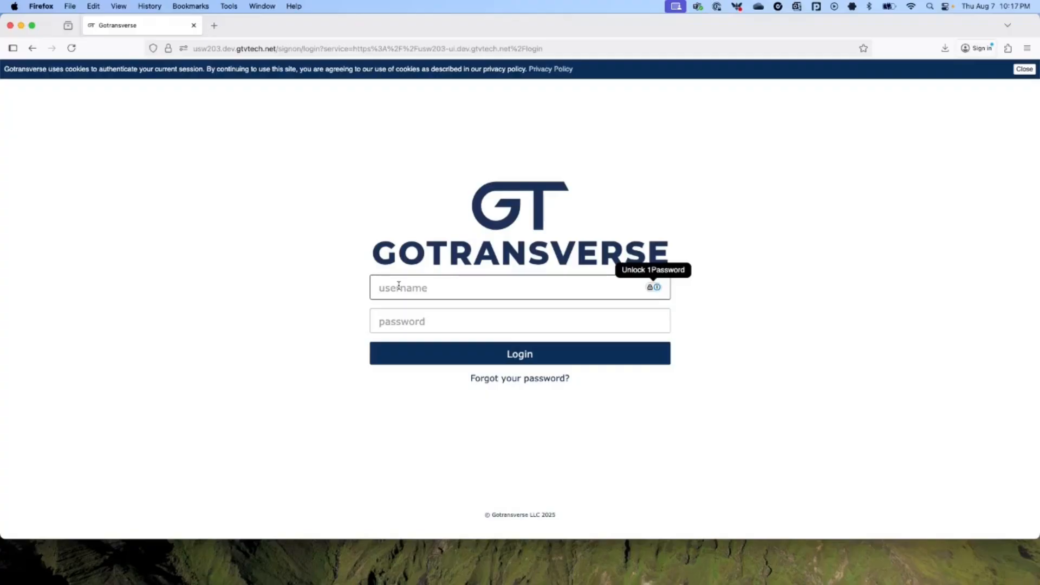
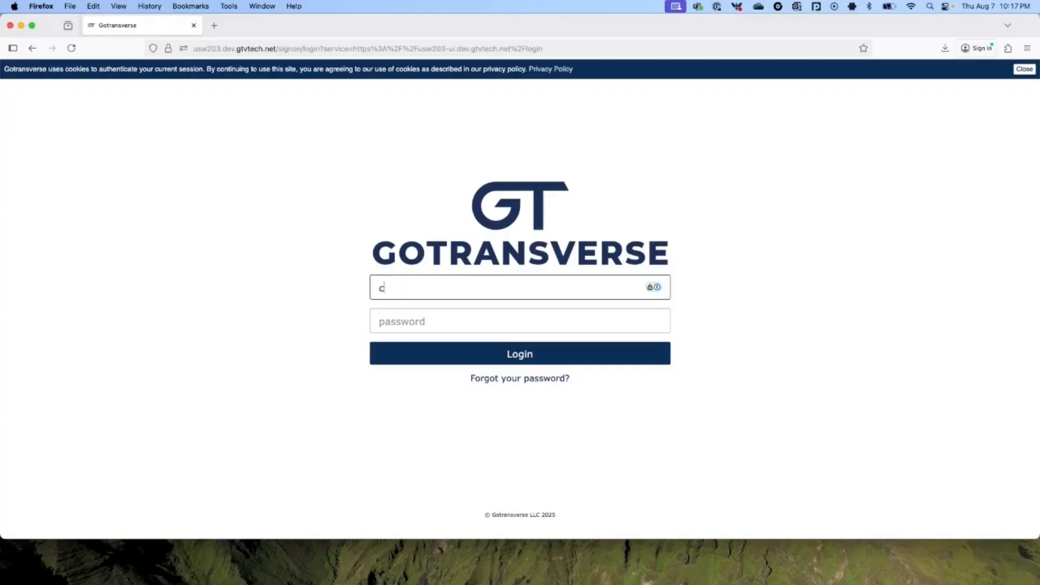
Step: Sign in with the test user's username and password, then bring up the applications list
key("Tab")
type("••••••••")
key("Return")
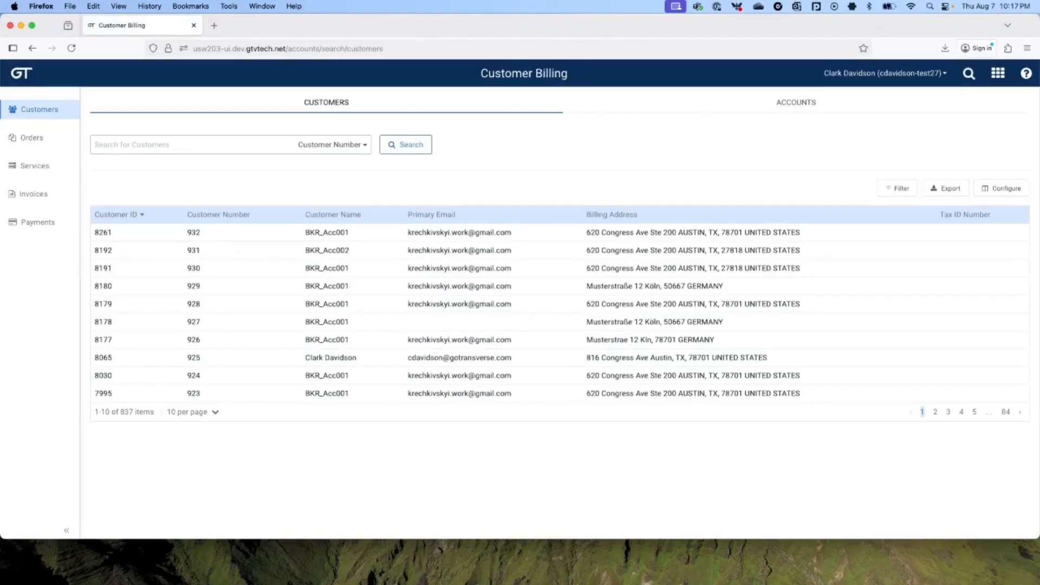
left_click(999, 75)
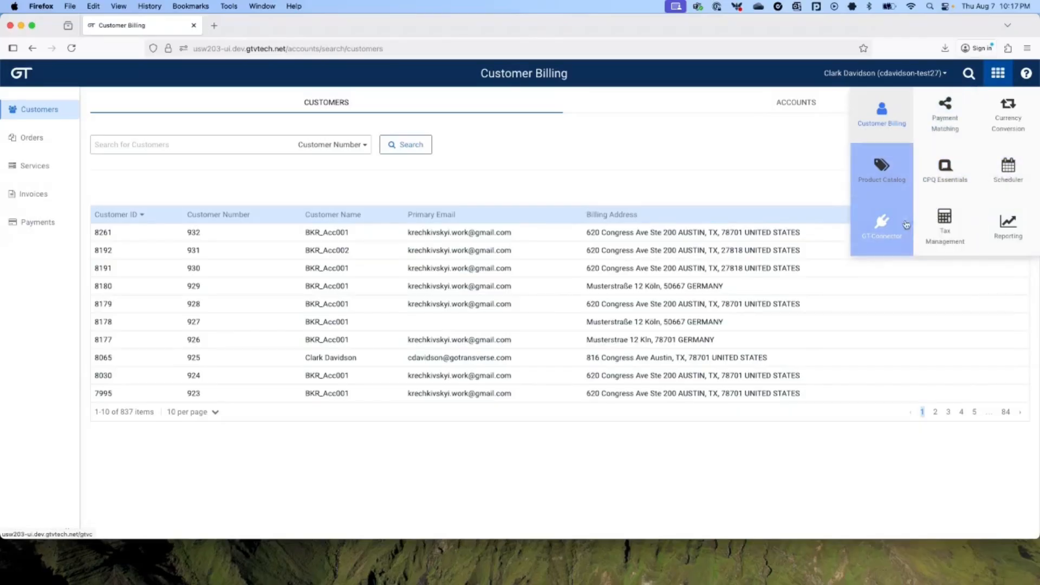
Step: Close the applications list and show Customer Billing's Accounts tab
left_click(903, 161)
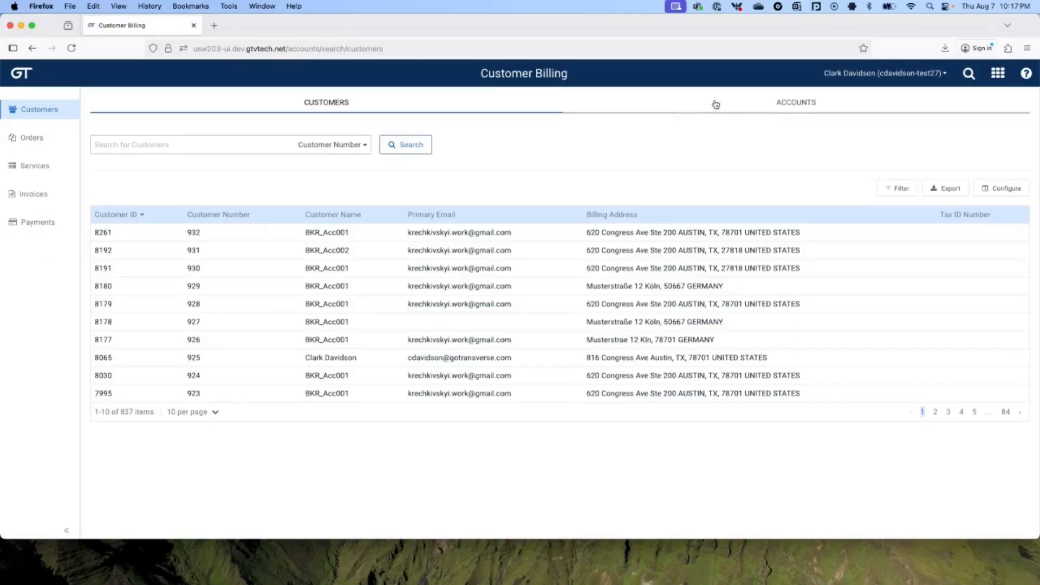
left_click(764, 107)
Step: Search the accounts list for account number 780
left_click(205, 142)
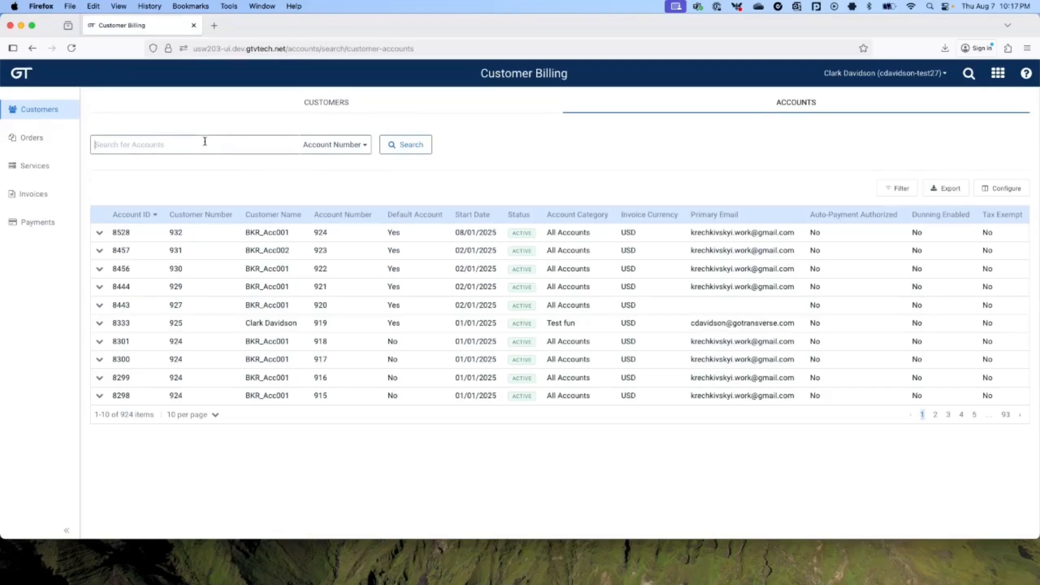
type("780")
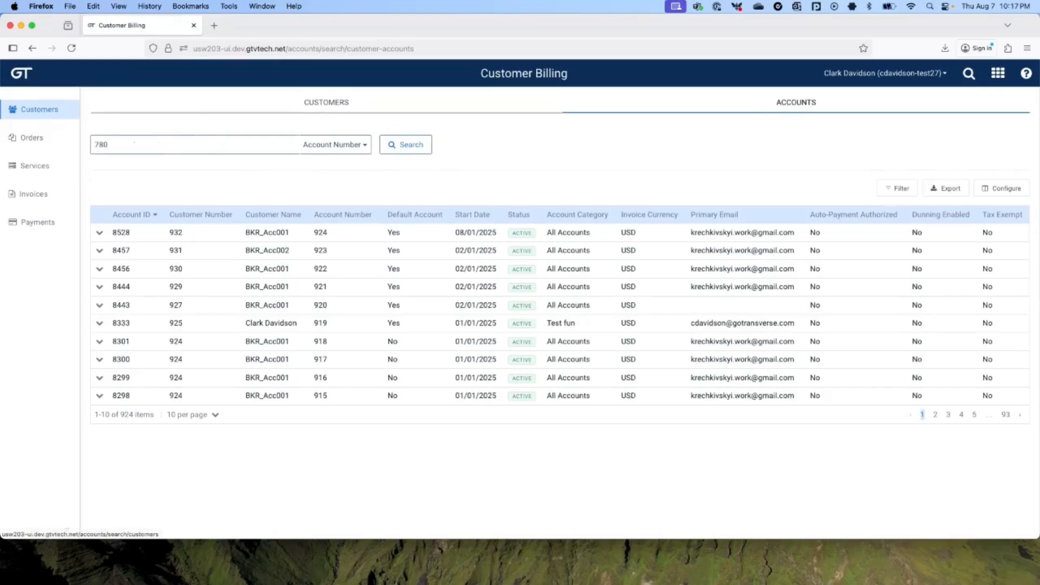
key("Return")
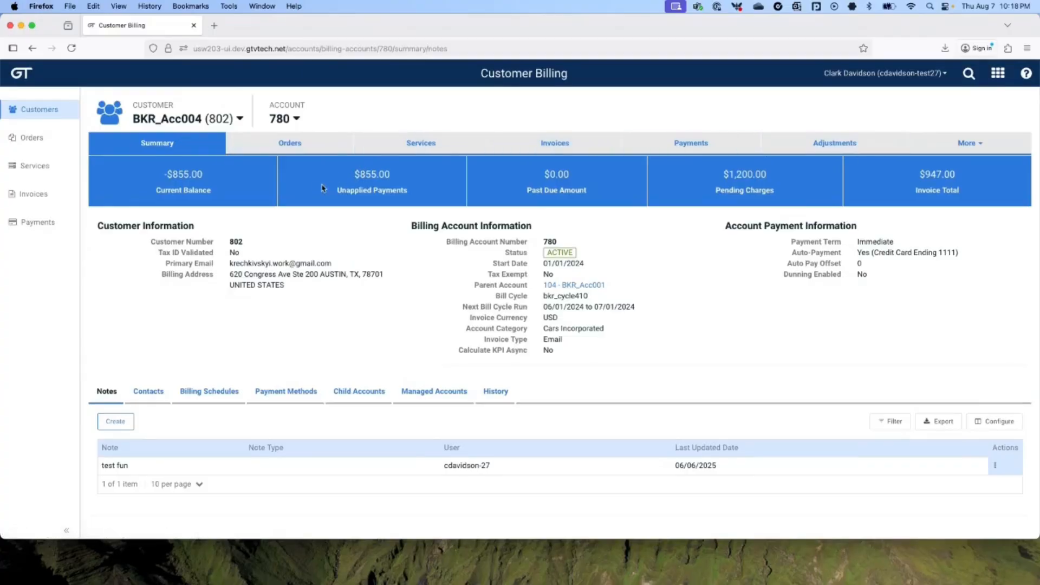
Step: Review account 780's orders, payments and invoices, checking actions for draft order 212854320 and invoice 27-11206
left_click(291, 146)
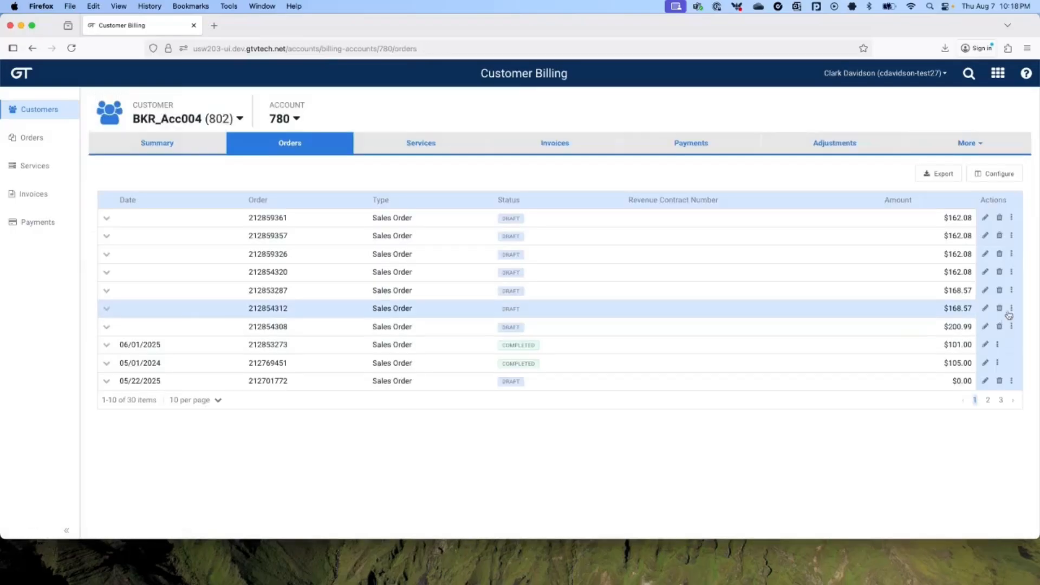
left_click(1012, 272)
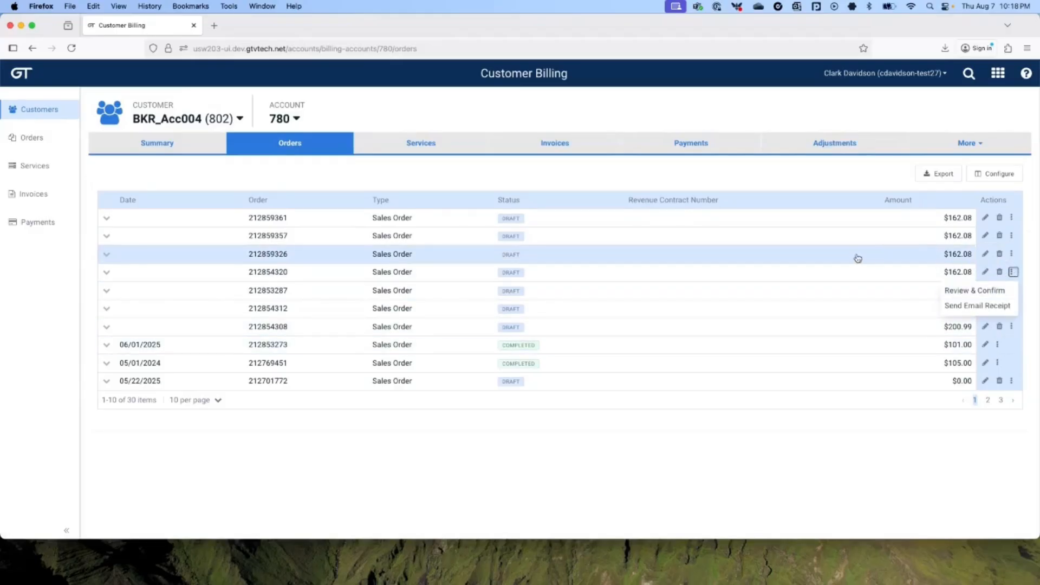
left_click(686, 146)
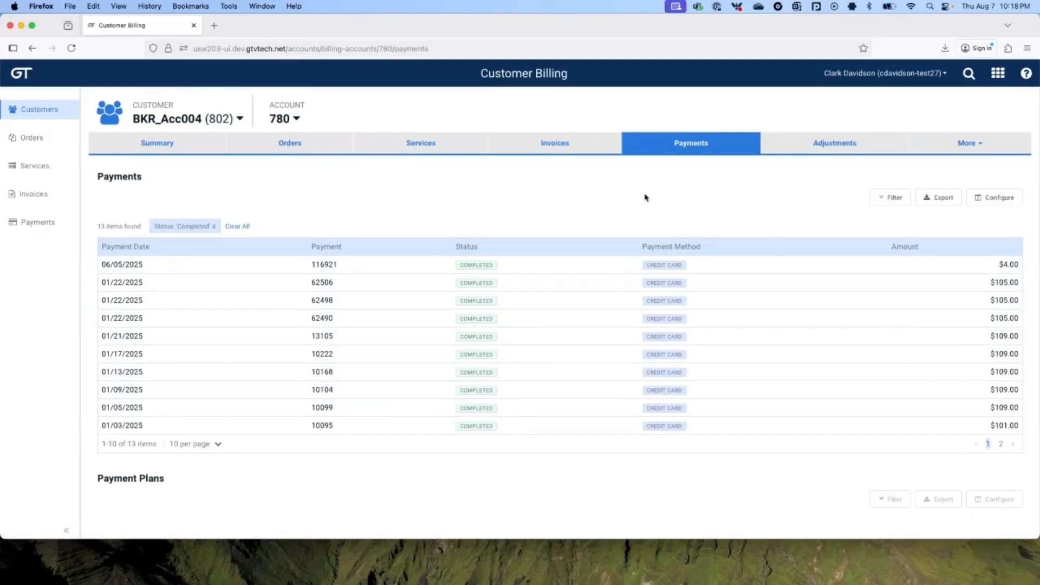
left_click(552, 146)
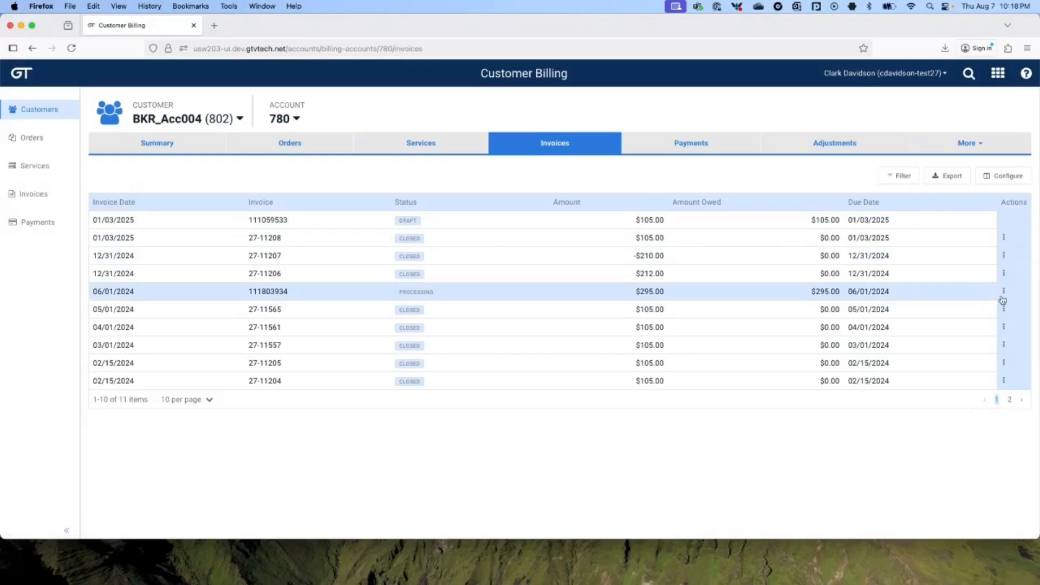
left_click(1005, 273)
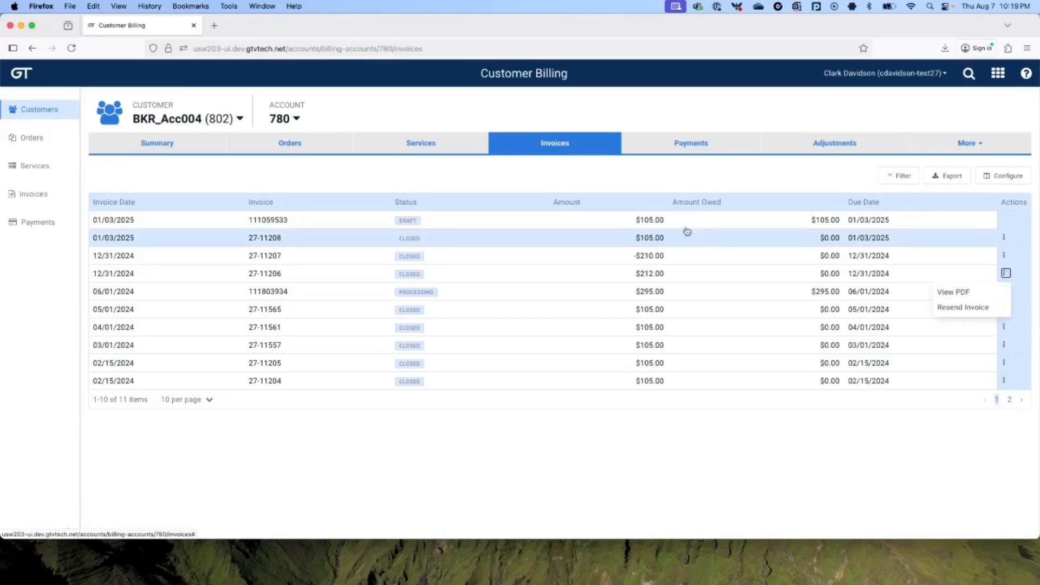
Step: Start a new order for account 780 and add product bkr_sub001 as an order item
left_click(299, 120)
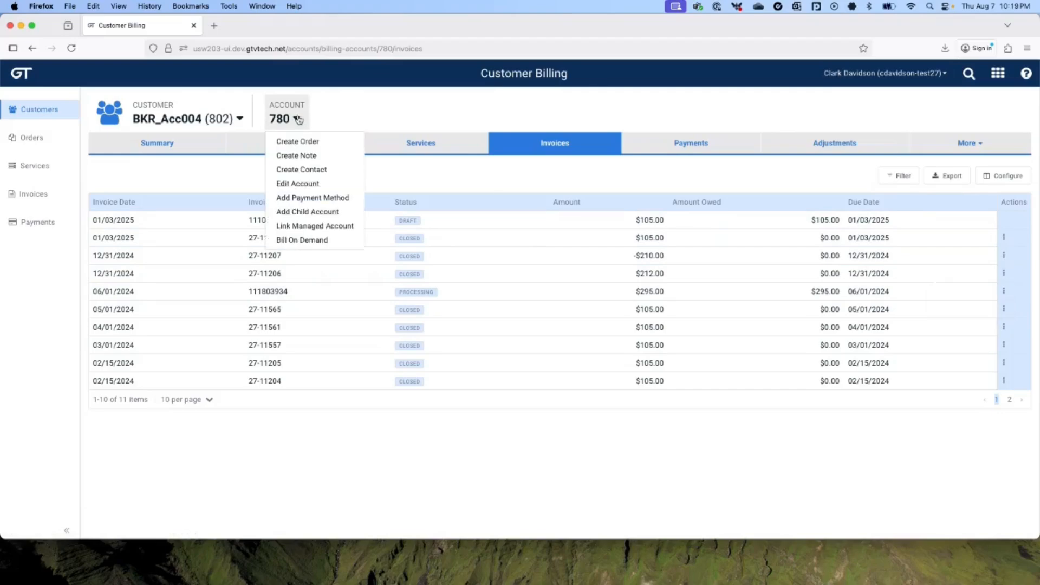
left_click(294, 141)
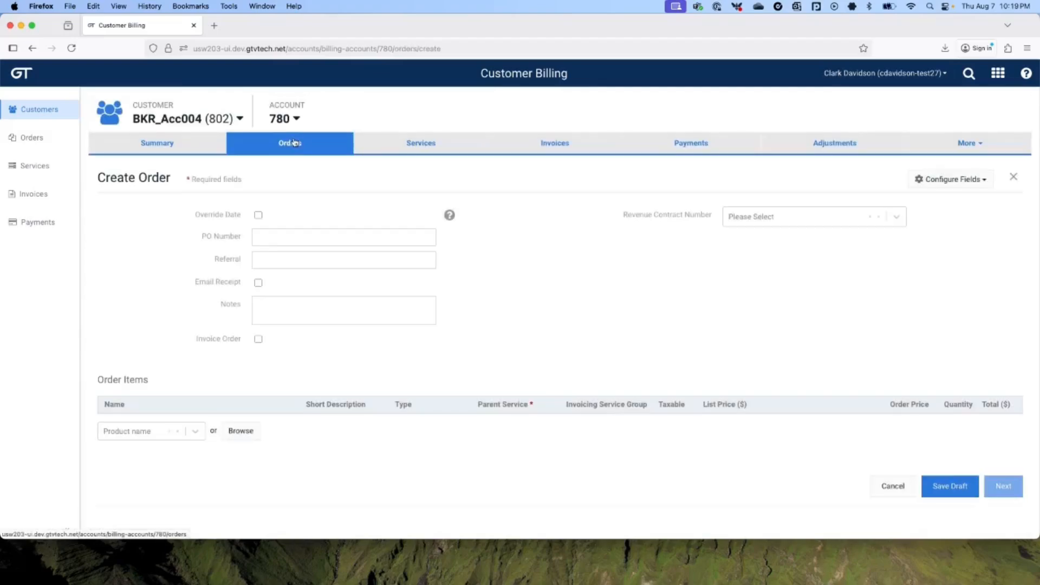
left_click(121, 431)
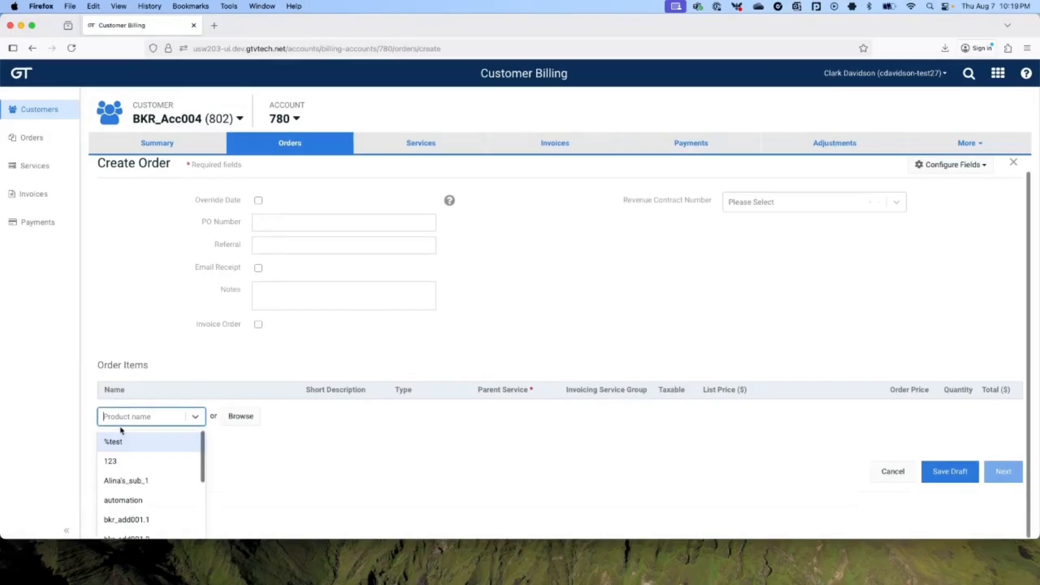
type("sub")
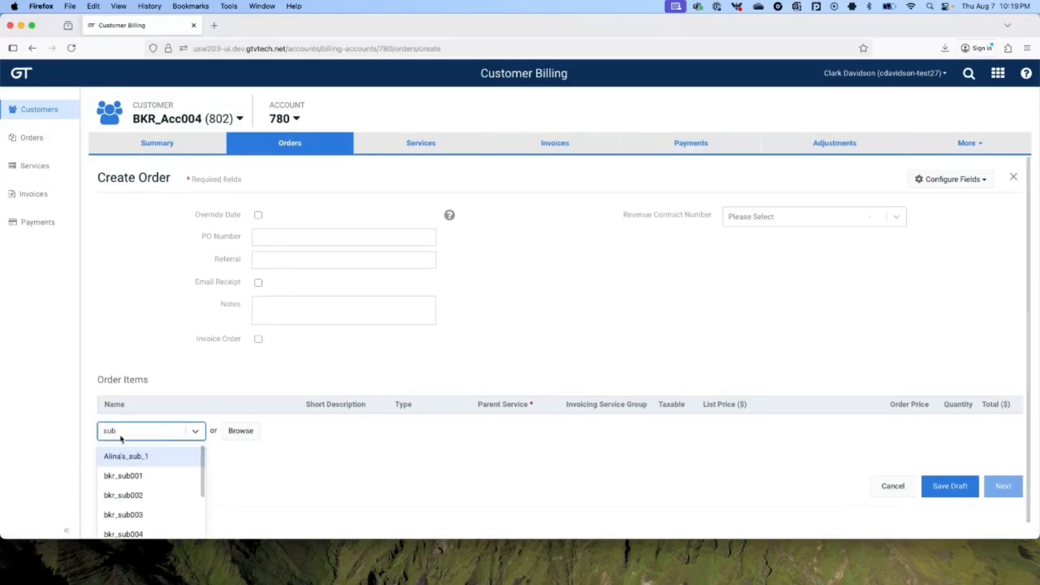
left_click(120, 480)
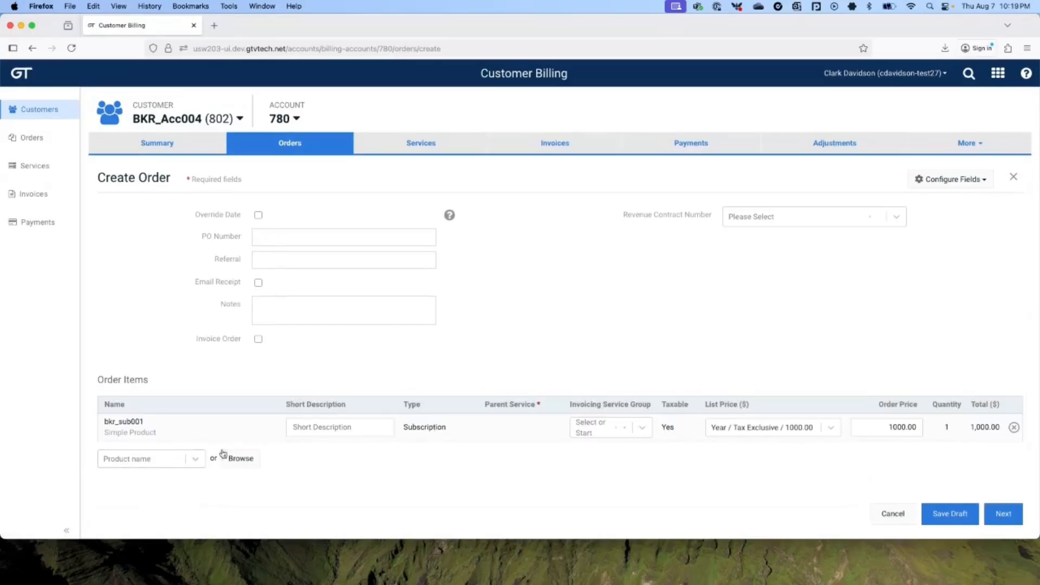
Step: Describe the item as 'Test Subscription' and pick the Month / Tax Exclusive 100.00 list price
left_click(315, 427)
type("Test Subscription")
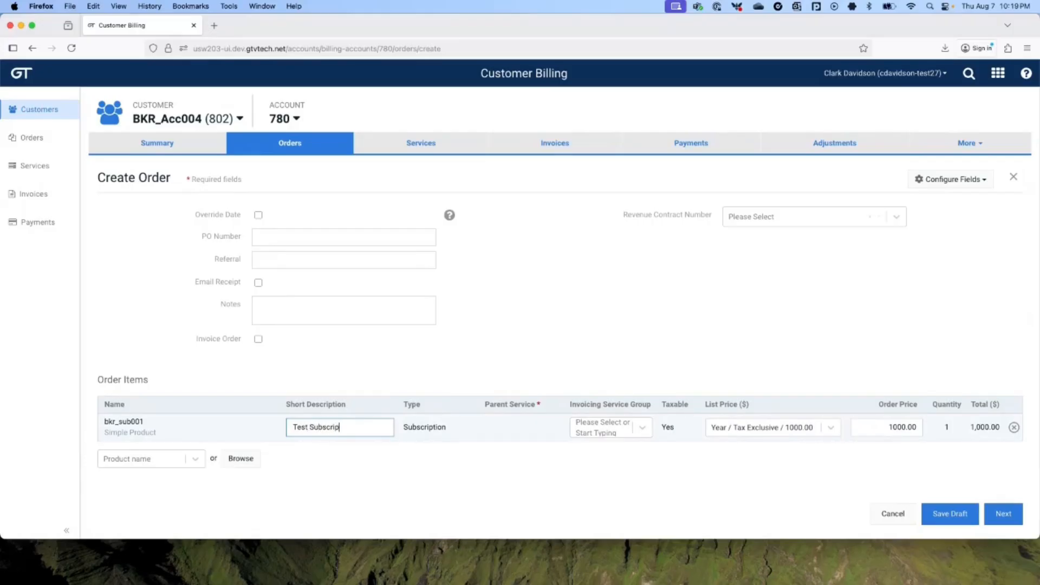
left_click(801, 433)
left_click(767, 491)
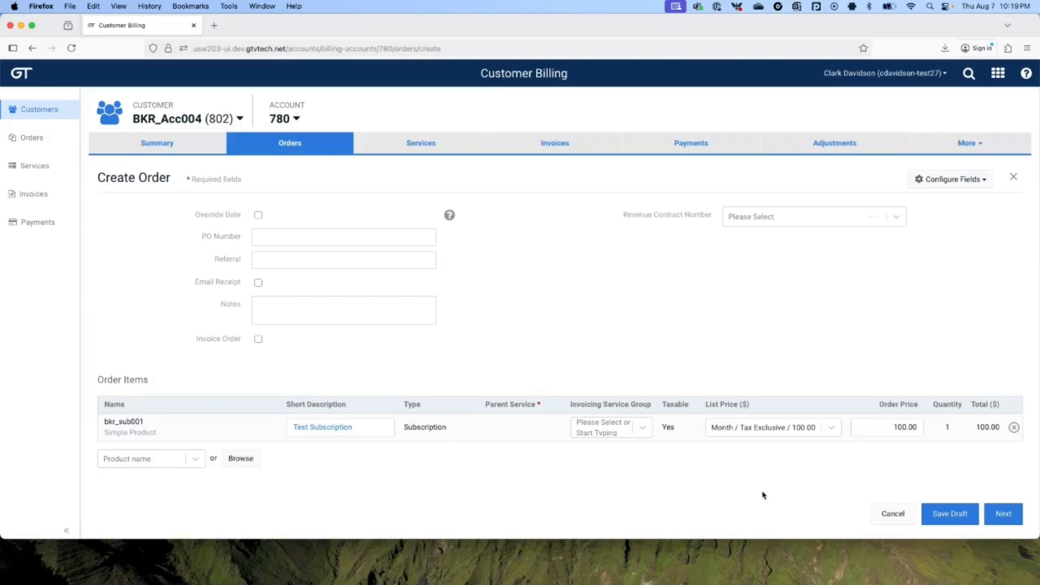
Step: Set the order price to 201.00 and try saving the draft, which the limit rejects
left_click(888, 425)
type("201.00")
left_click(818, 489)
left_click(948, 516)
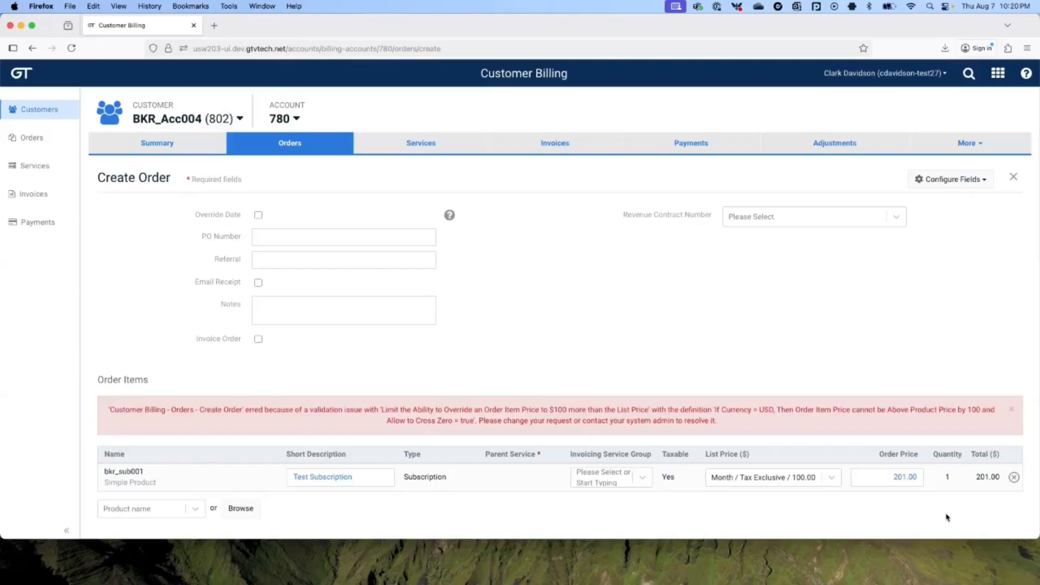
Step: Lower the order price to 199.00 and save the order as a draft
left_click(889, 477)
left_click_drag(889, 477, 926, 475)
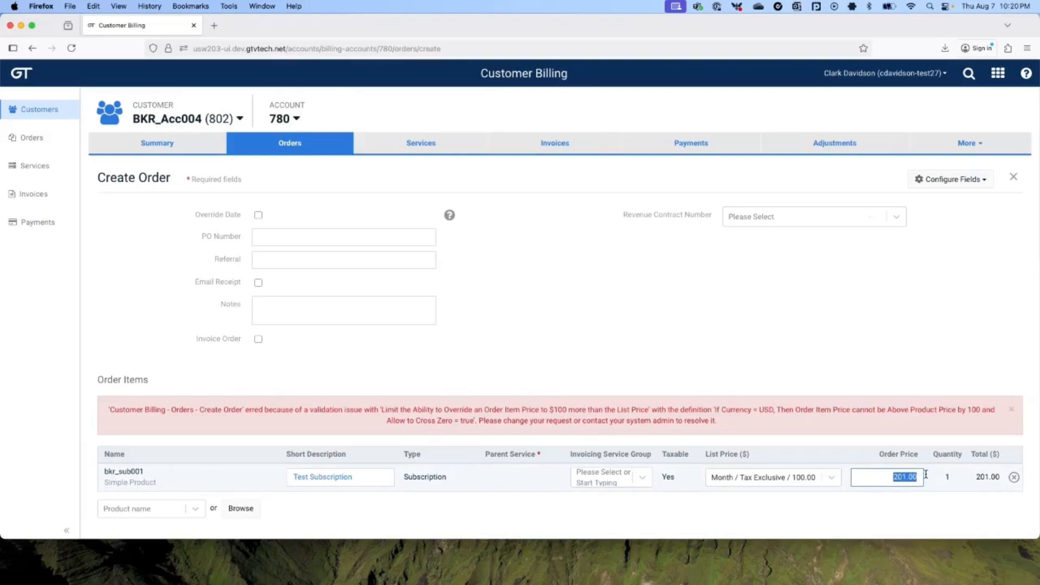
type("199.00")
scroll(932, 402, "down", 2)
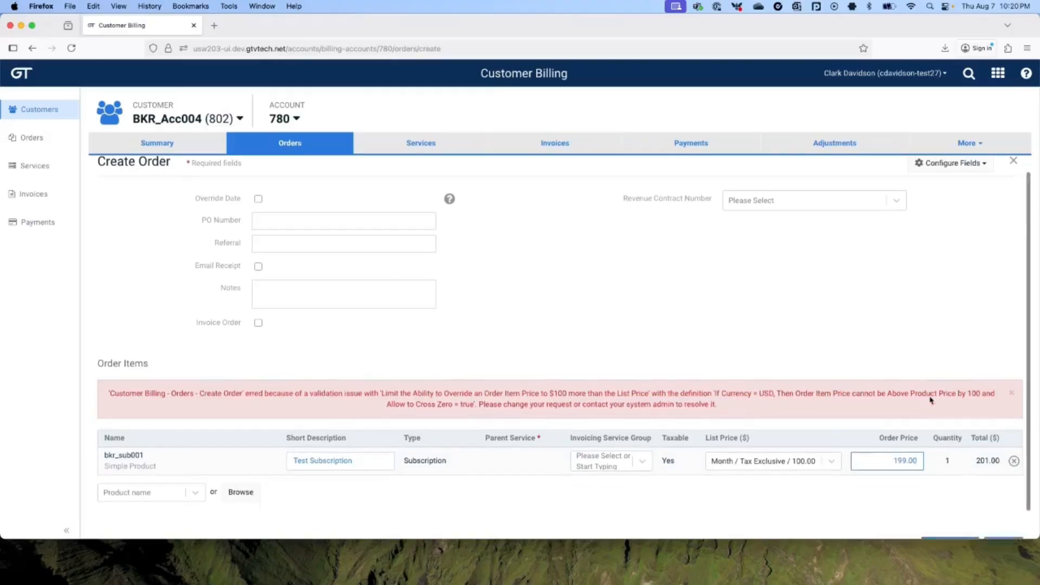
left_click(947, 522)
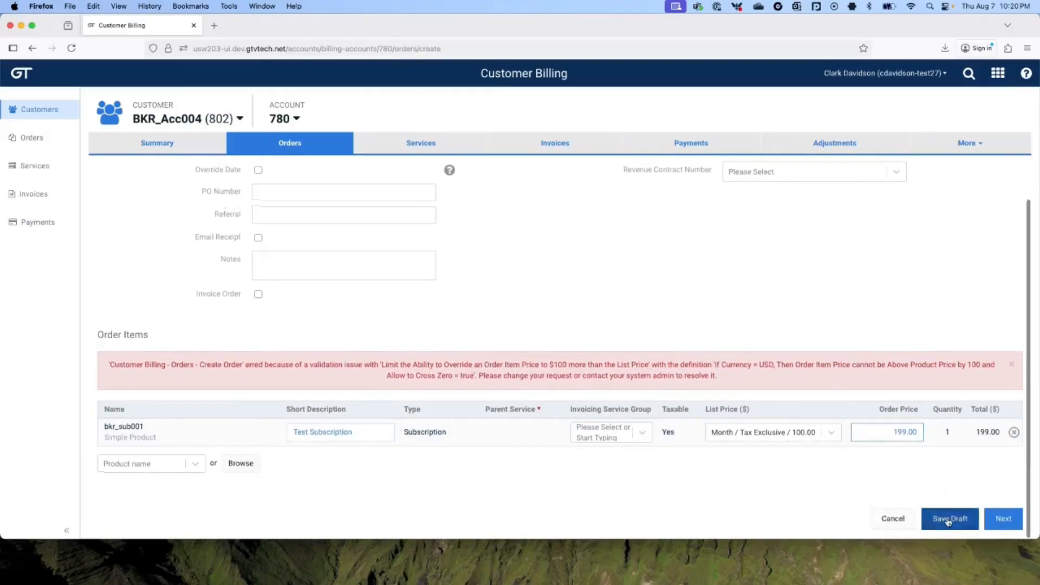